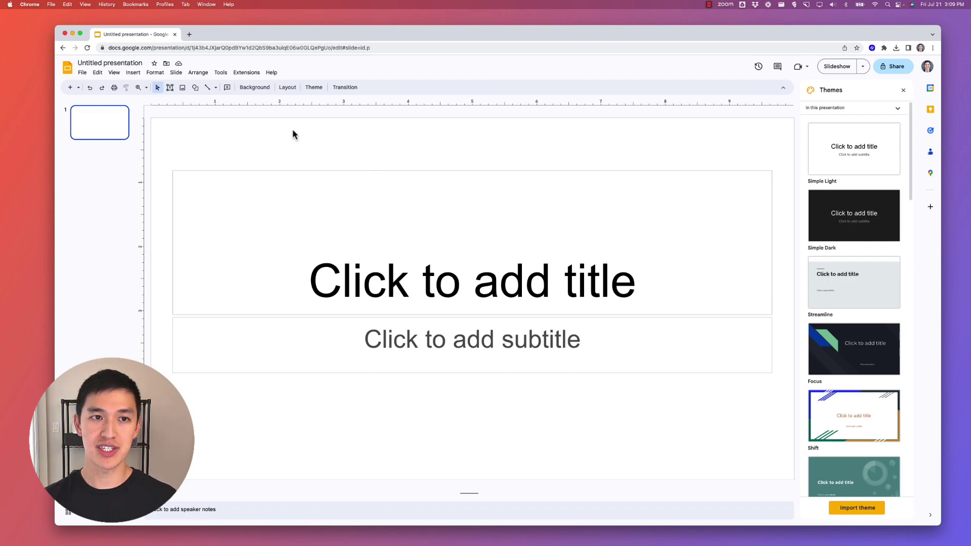
- Launch Plus AI's new-presentation builder and place the cursor in its description box
left_click(248, 74)
mouse_move(294, 118)
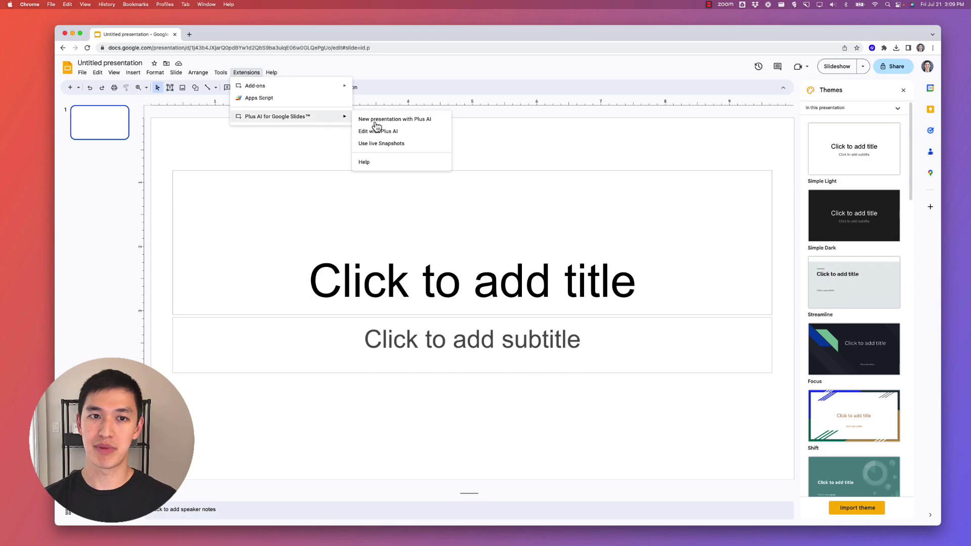
left_click(395, 121)
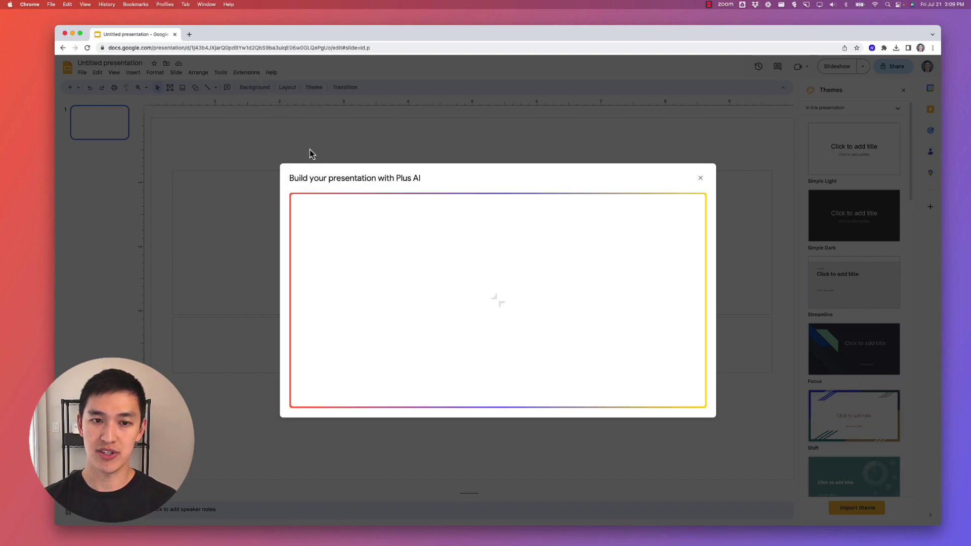
left_click(486, 275)
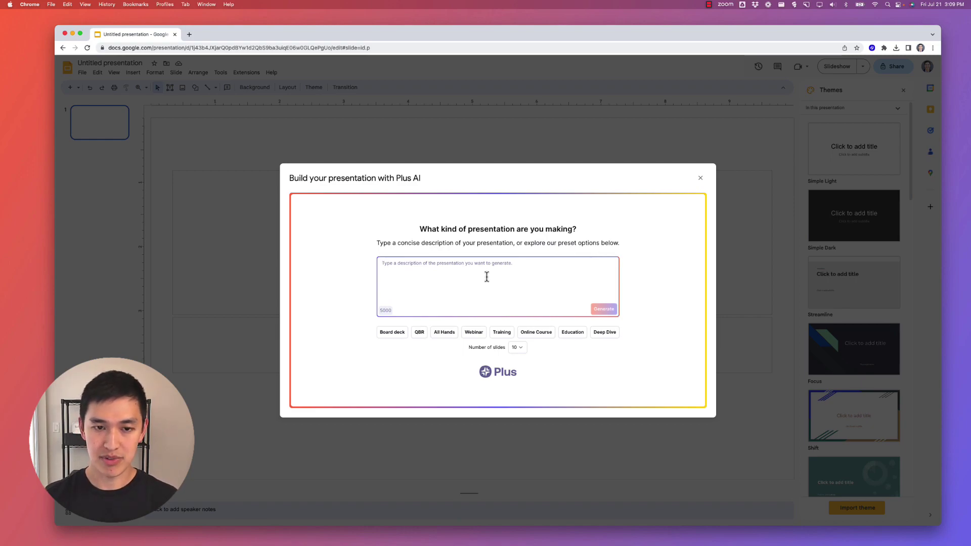
- Describe a 10-slide deck teaching new investors Buffett's investment philosophy, then generate the outline
type("Bui")
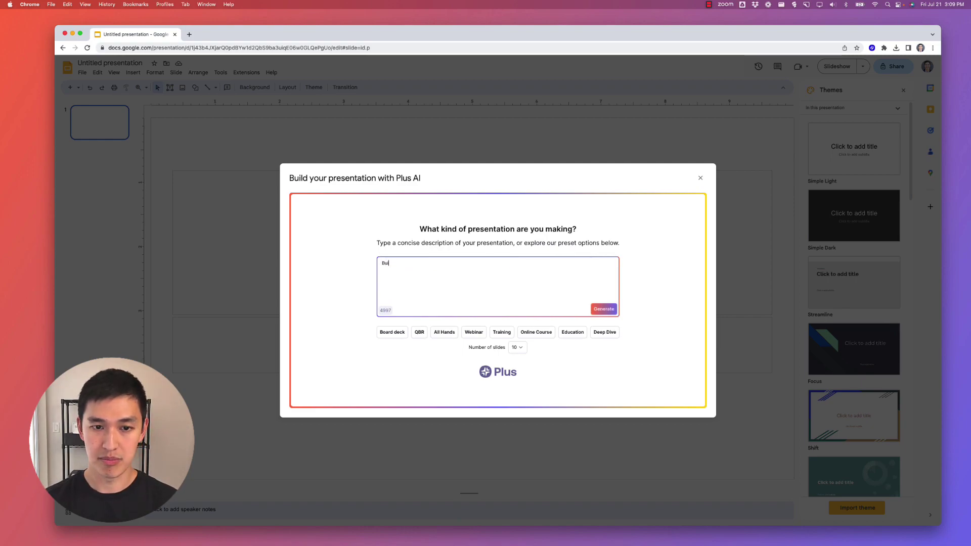
type("ld a slide deck to teach ")
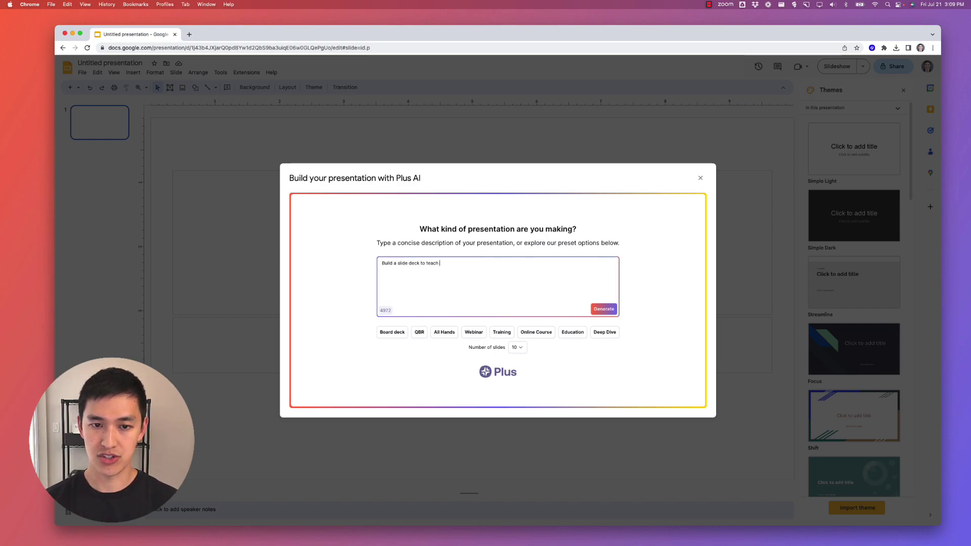
type("new investors about Warren Buffett's investment philosophy")
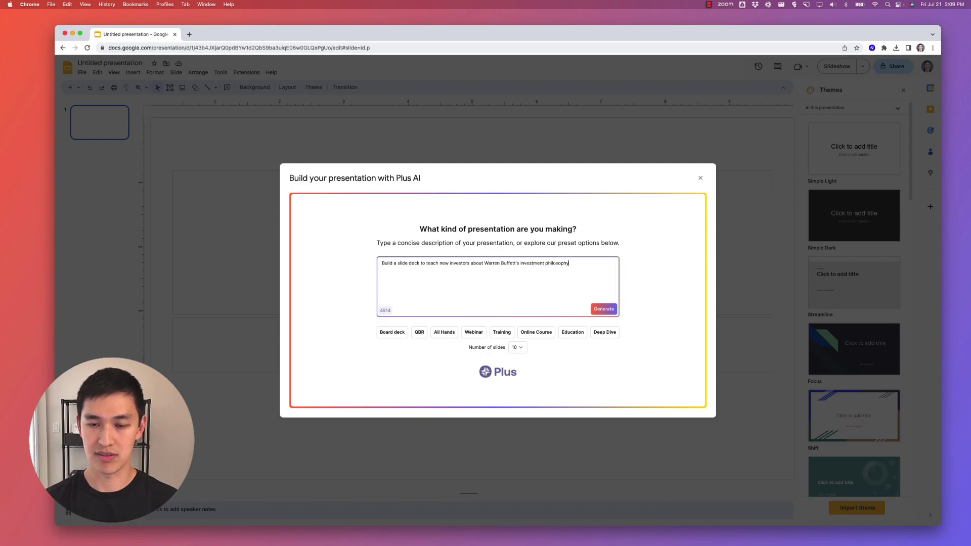
type(". ")
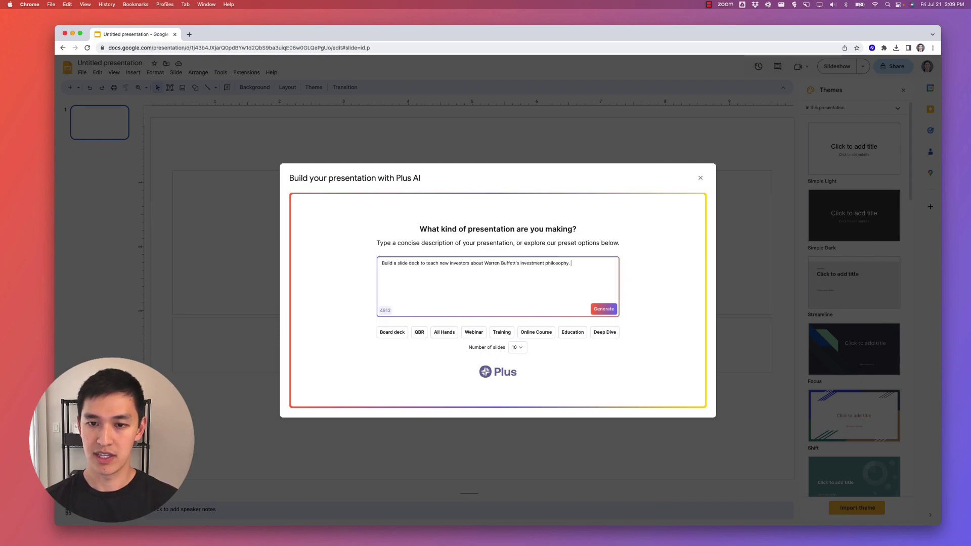
type("Include a case study on on")
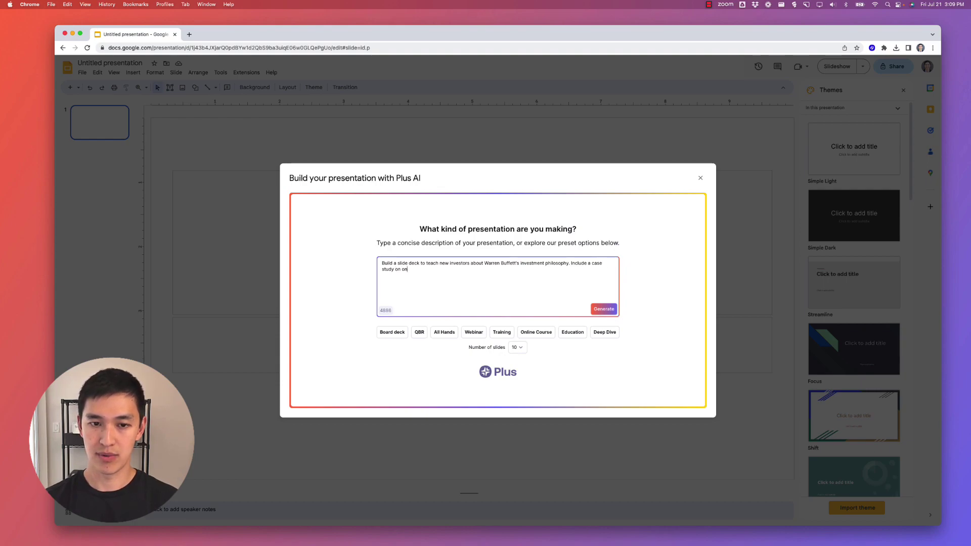
type("e of his best investments")
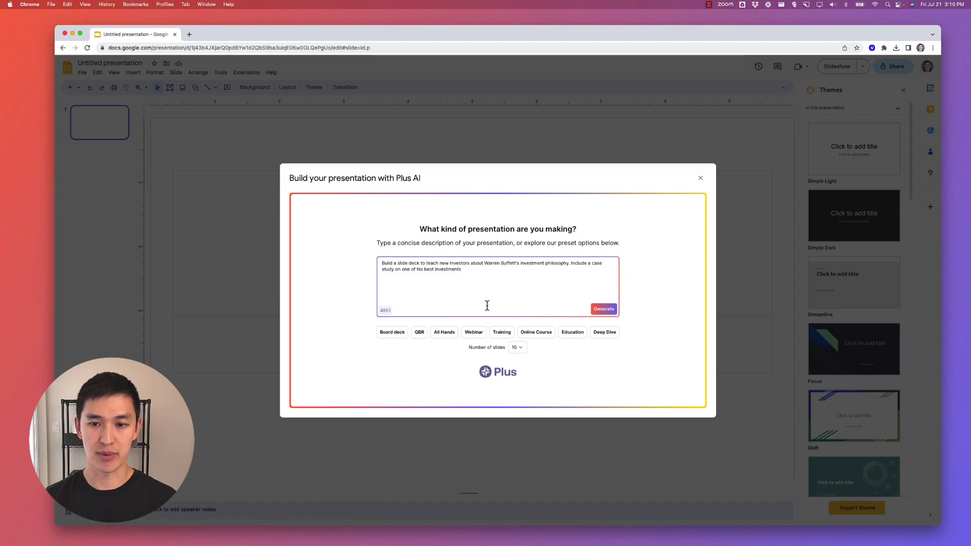
left_click(605, 310)
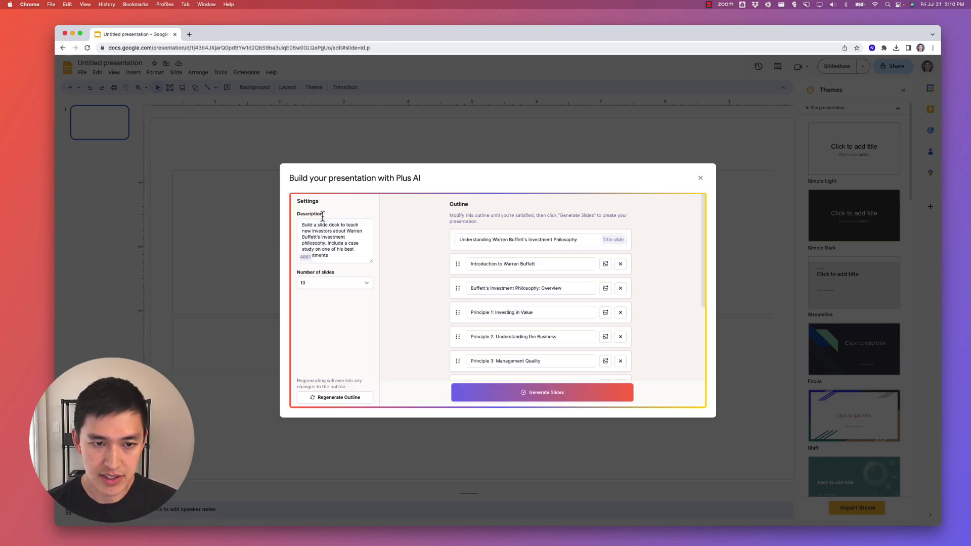
- Enlarge the Description box and review the outline's slide titles down to the case study slides
left_click_drag(371, 262, 372, 291)
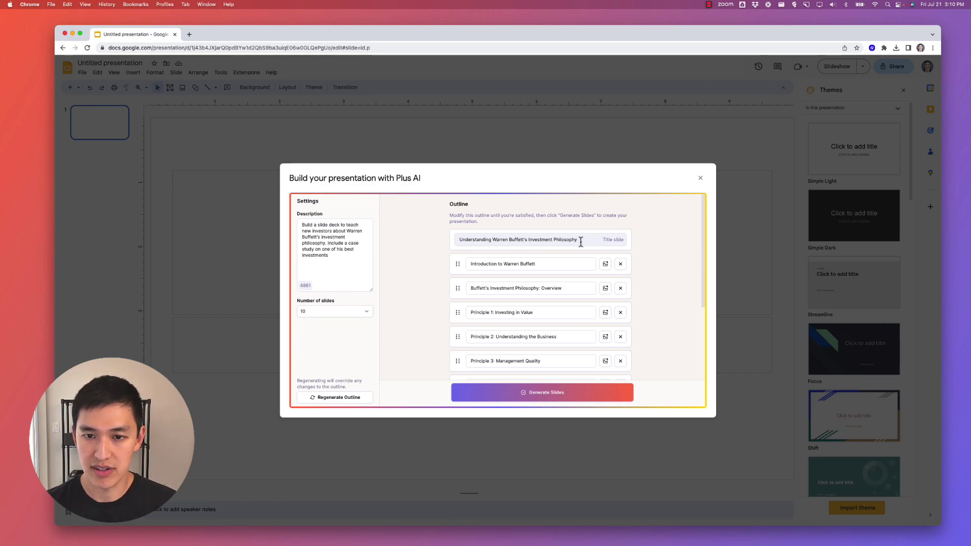
scroll(578, 243, "down", 3)
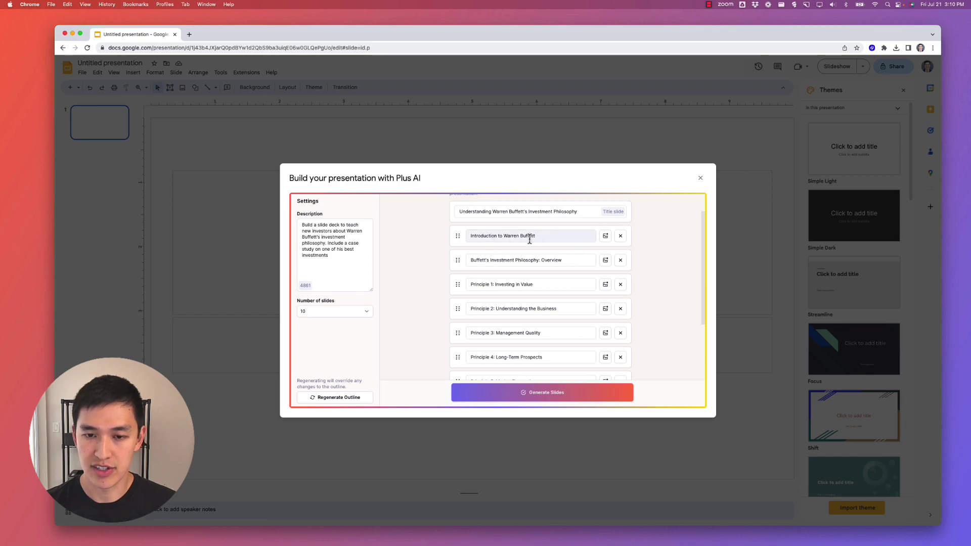
scroll(559, 258, "down", 2)
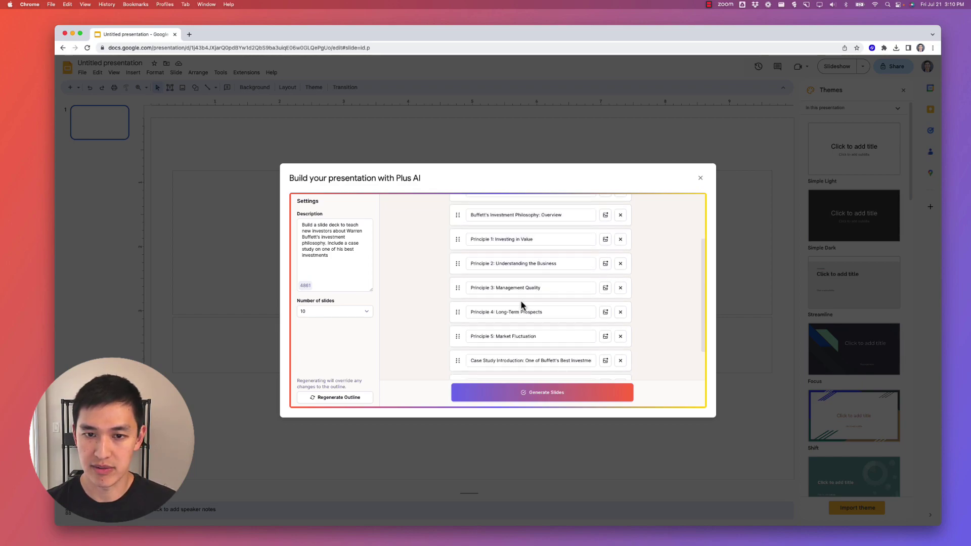
scroll(522, 308, "down", 2)
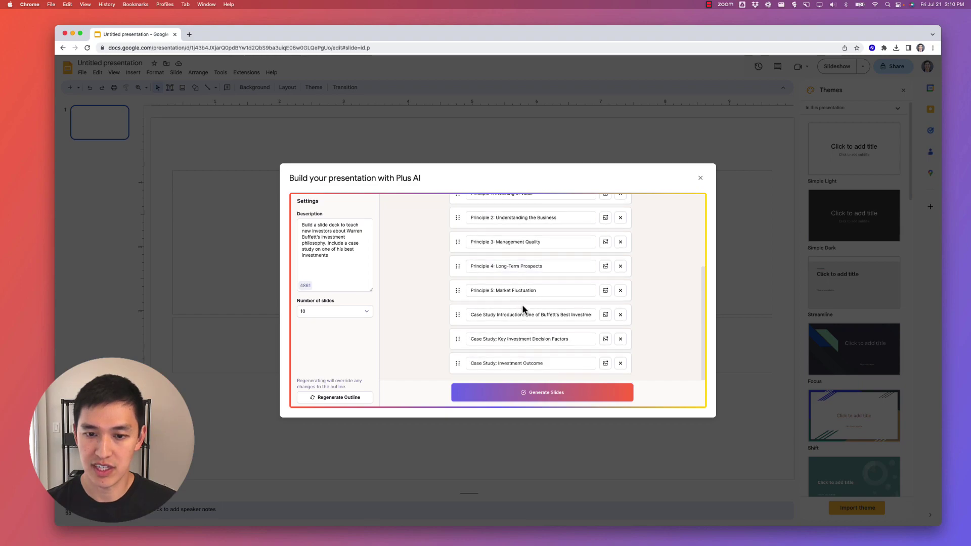
scroll(527, 303, "up", 5)
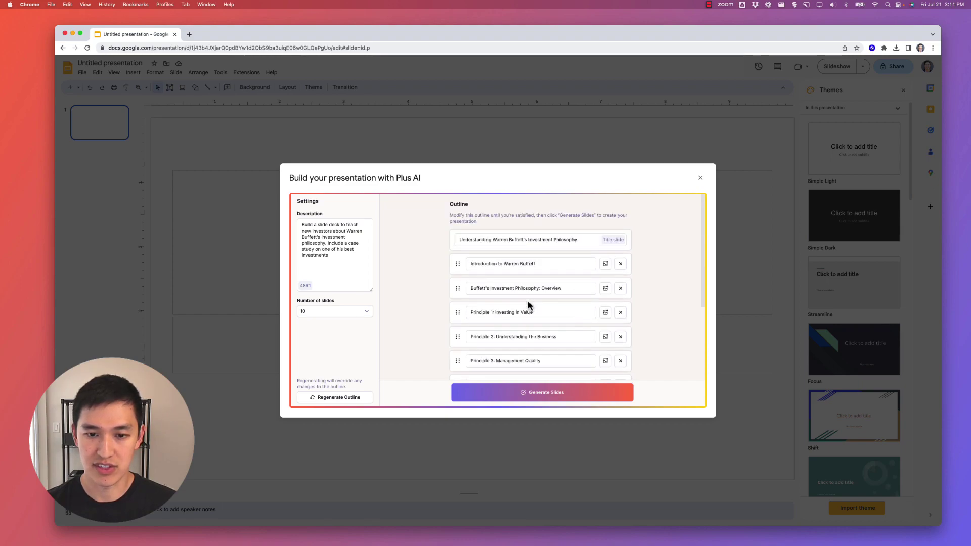
scroll(528, 302, "down", 5)
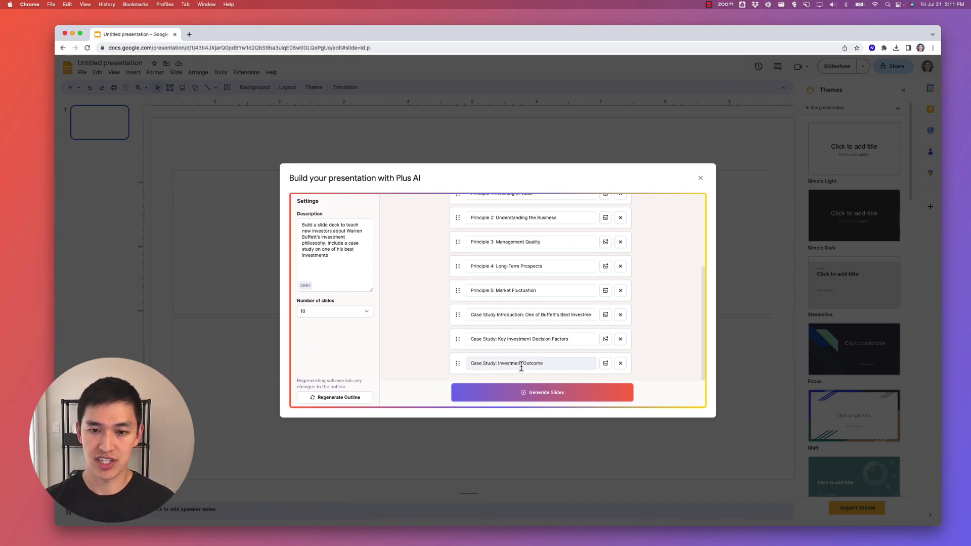
- Retitle the case study slide in the outline to 'Case Study: Coca Cola'
double_click(509, 314)
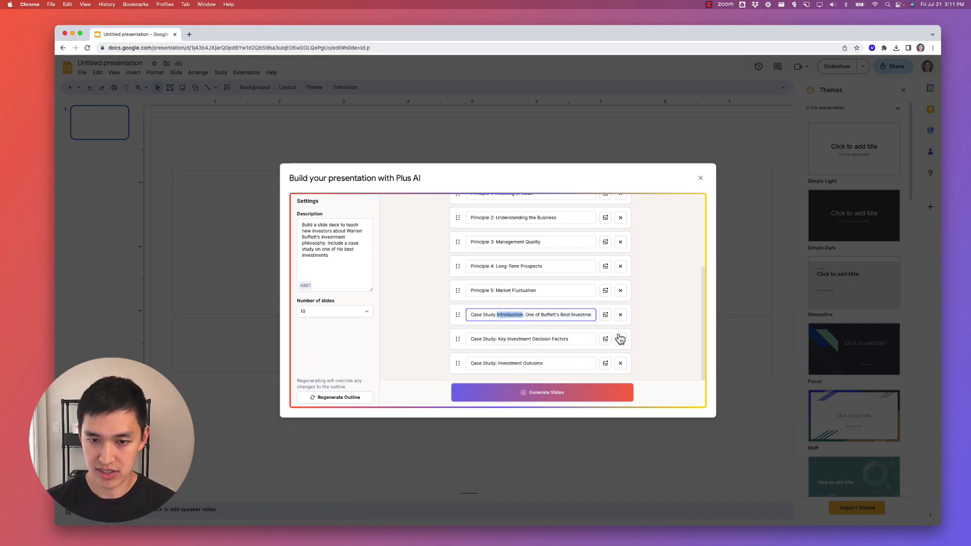
key("BackSpace")
key("BackSpace")
key("super+shift+Right")
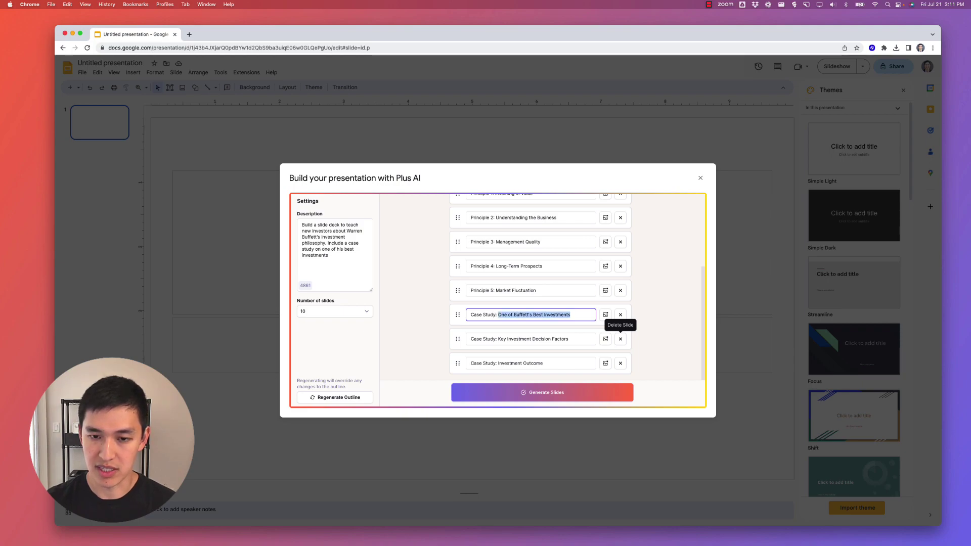
type("Coca Cola")
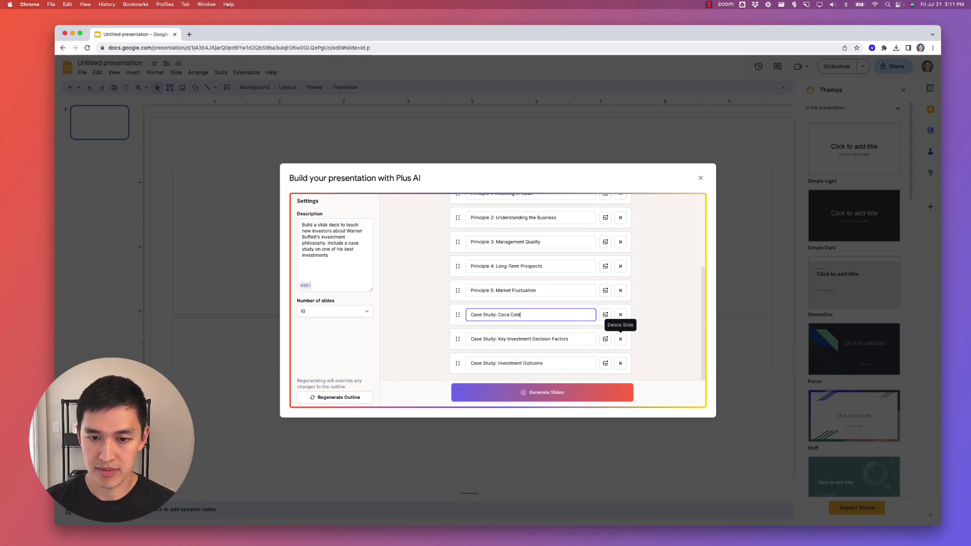
- Delete the Investment Outcome slide and rename the following slide 'Conclusion'
triple_click(503, 340)
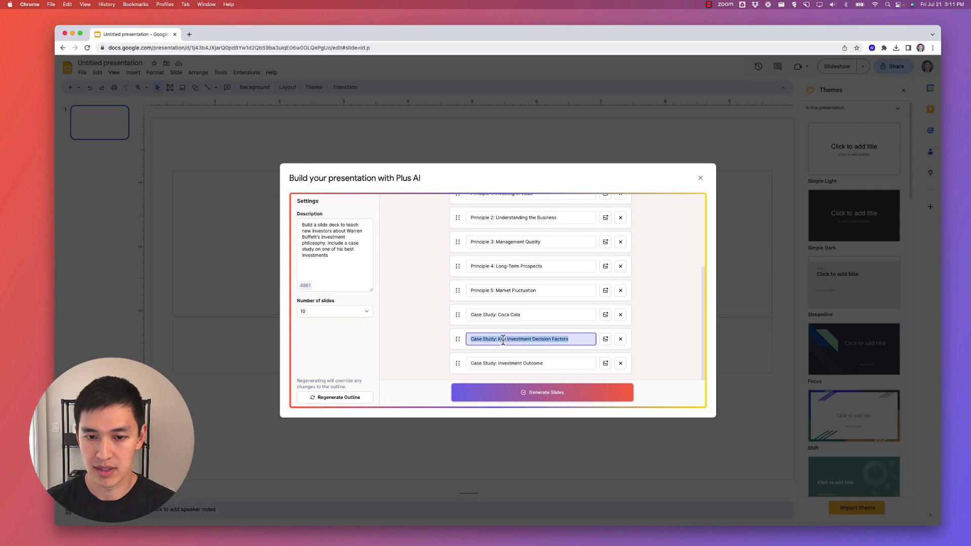
left_click(620, 364)
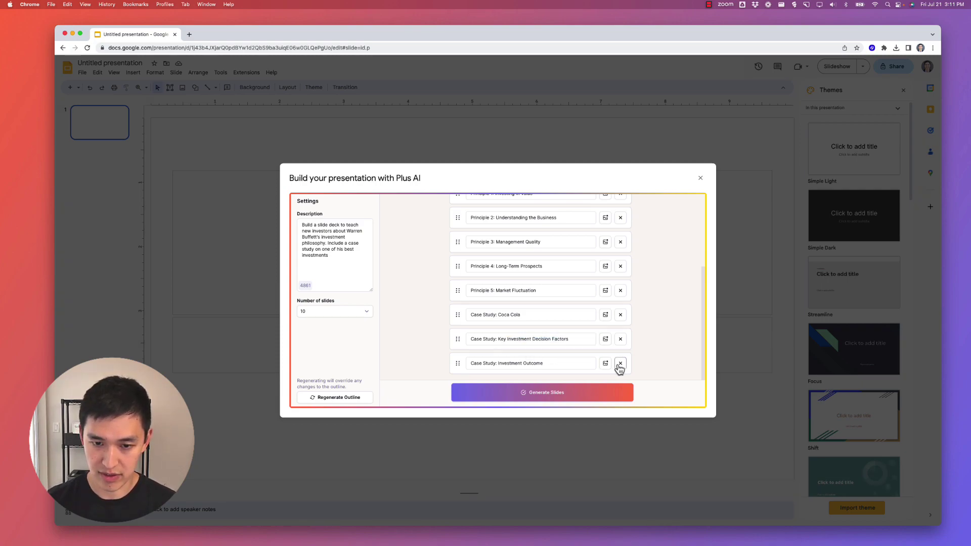
triple_click(528, 363)
type("Con")
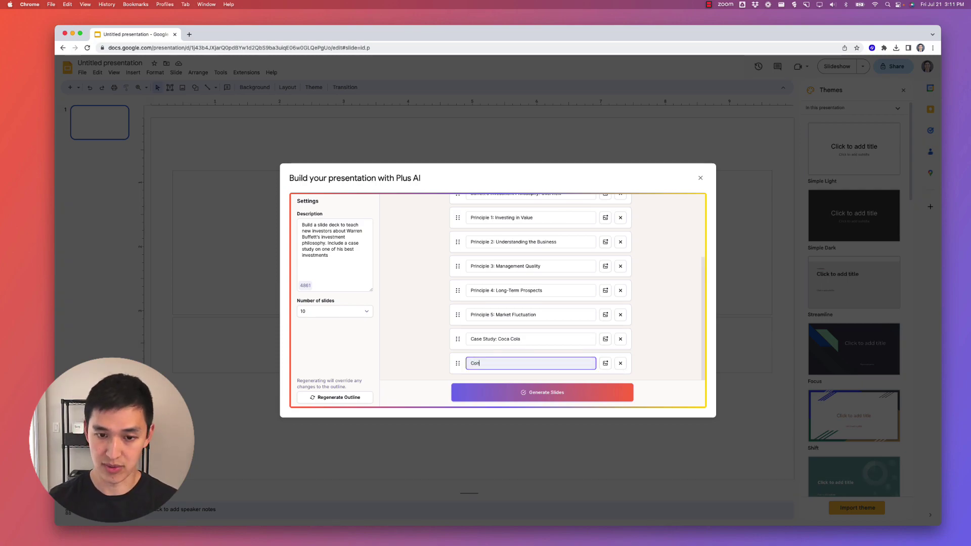
type("clusion")
scroll(543, 332, "up", 4)
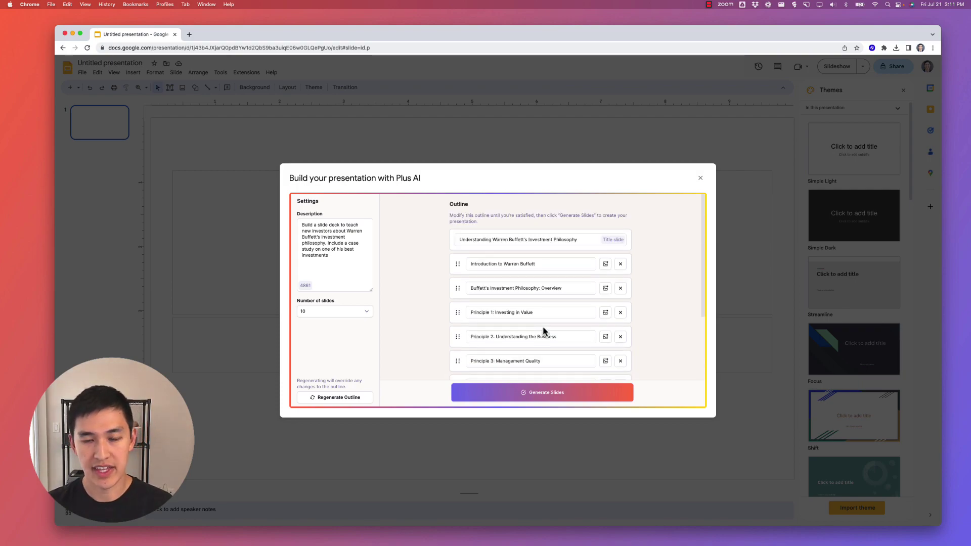
scroll(544, 329, "down", 4)
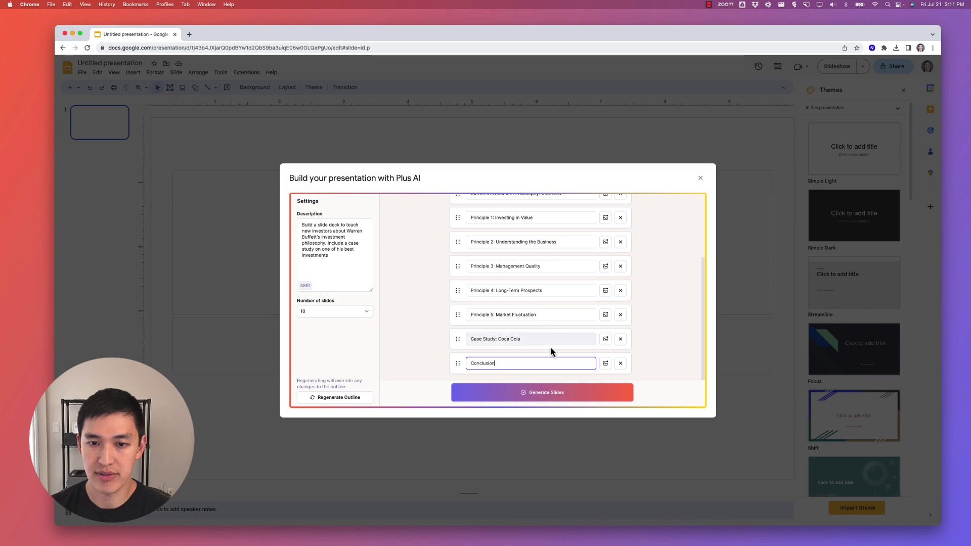
- Generate the slides from the edited outline using the Light theme
left_click(534, 398)
left_click(476, 300)
left_click(506, 394)
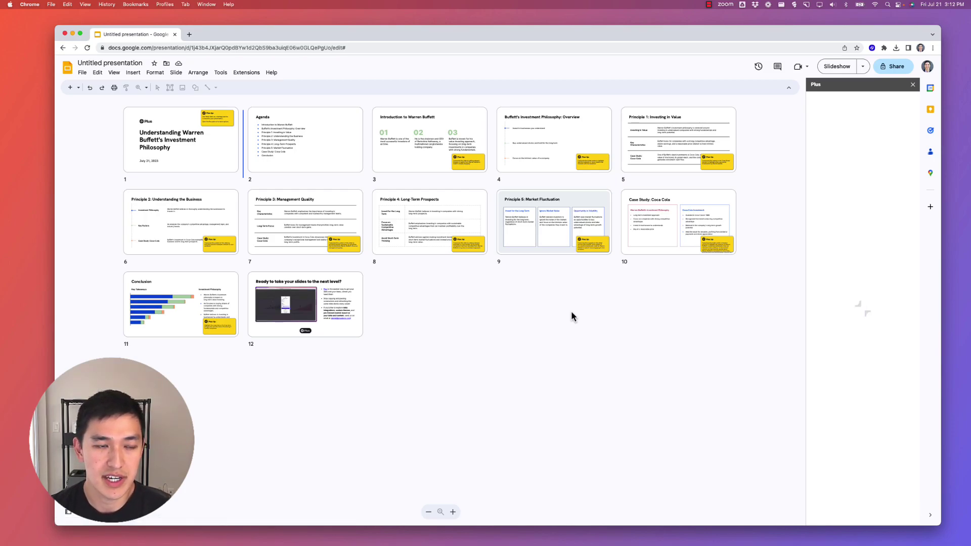
- Select the title slide in the twelve-slide grid overview
left_click(203, 145)
- Open the title slide, delete its yellow Plus tip box, and move on to the Agenda slide
double_click(202, 144)
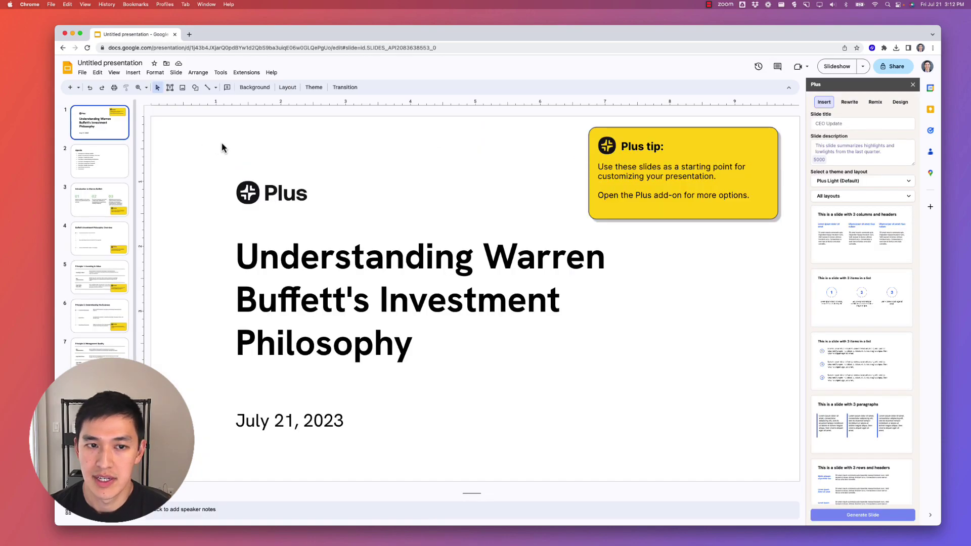
scroll(100, 228, "down", 3)
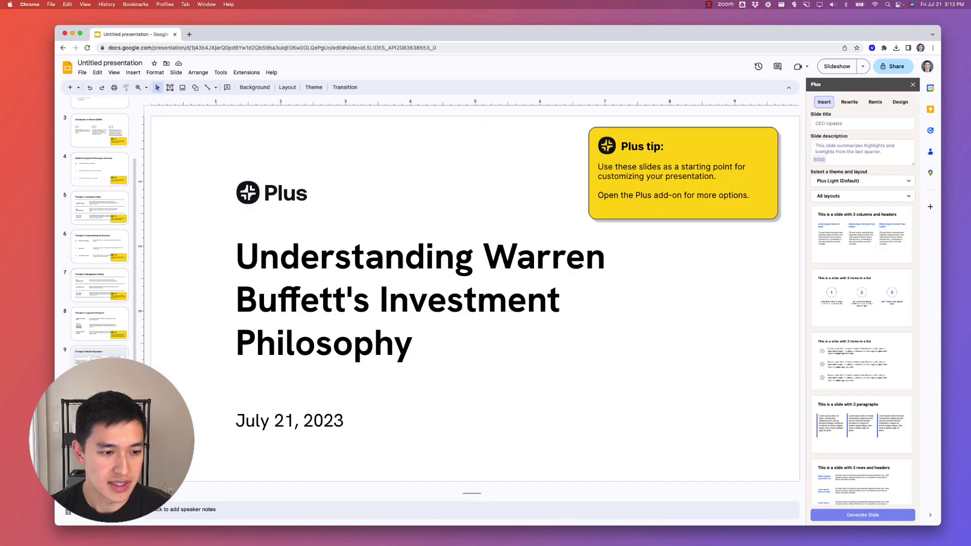
scroll(119, 177, "up", 4)
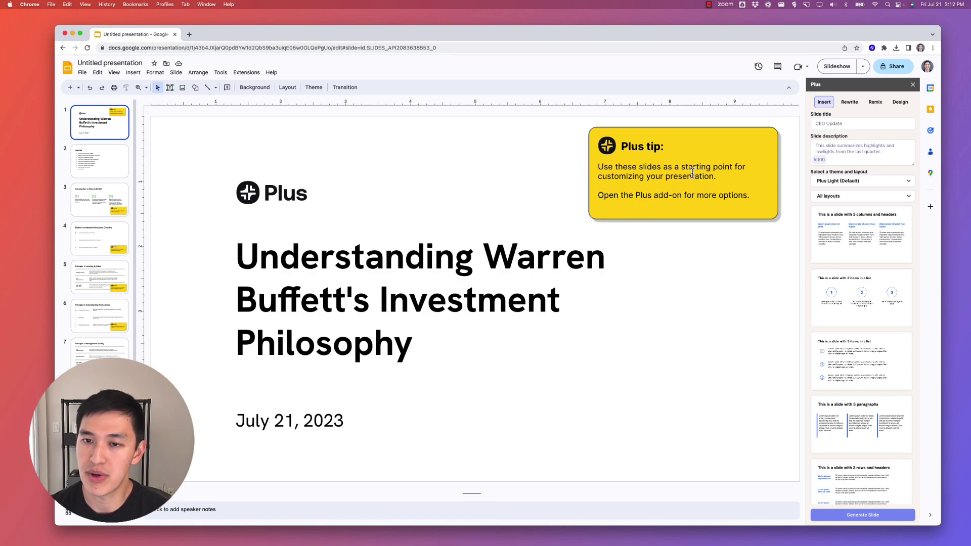
left_click(672, 216)
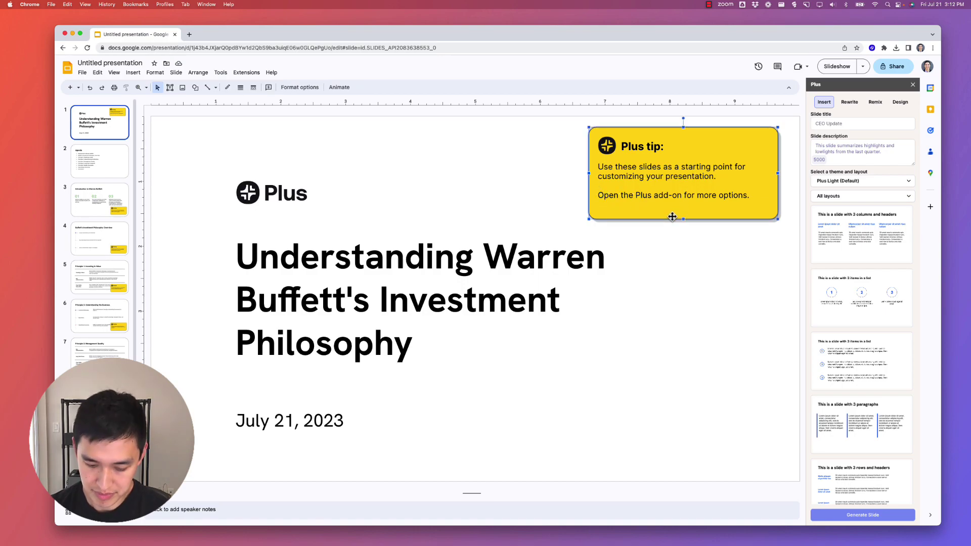
key("Delete")
key("Down")
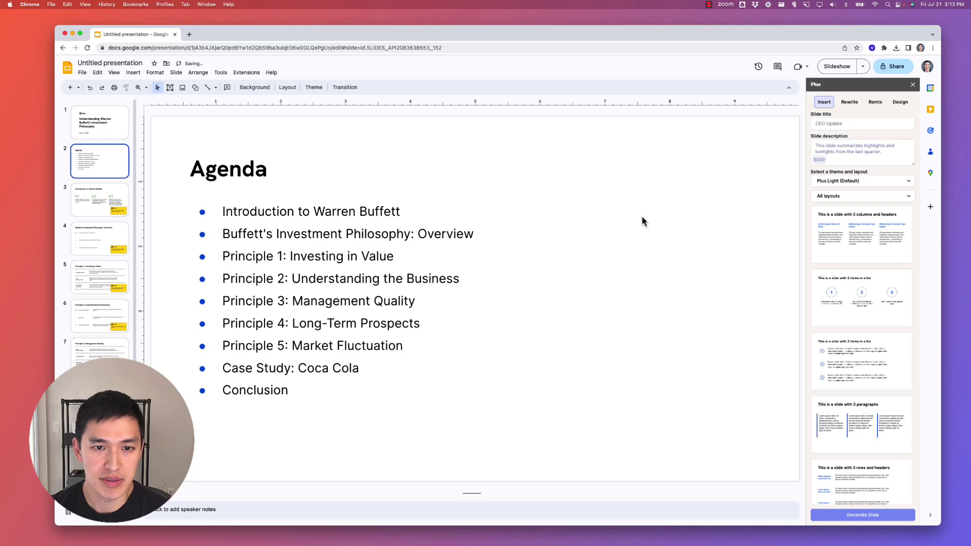
- Step through the Introduction, philosophy overview and principle slides
key("Down")
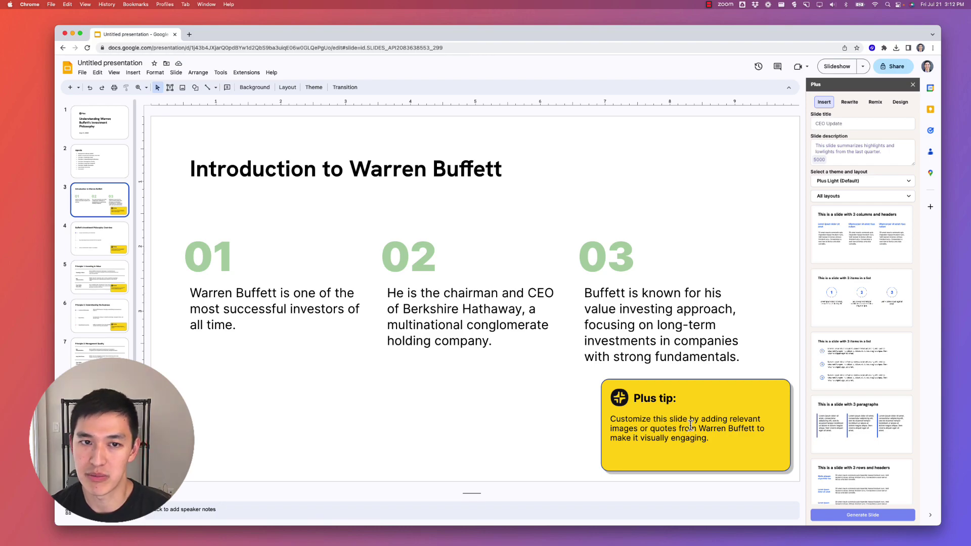
key("Down")
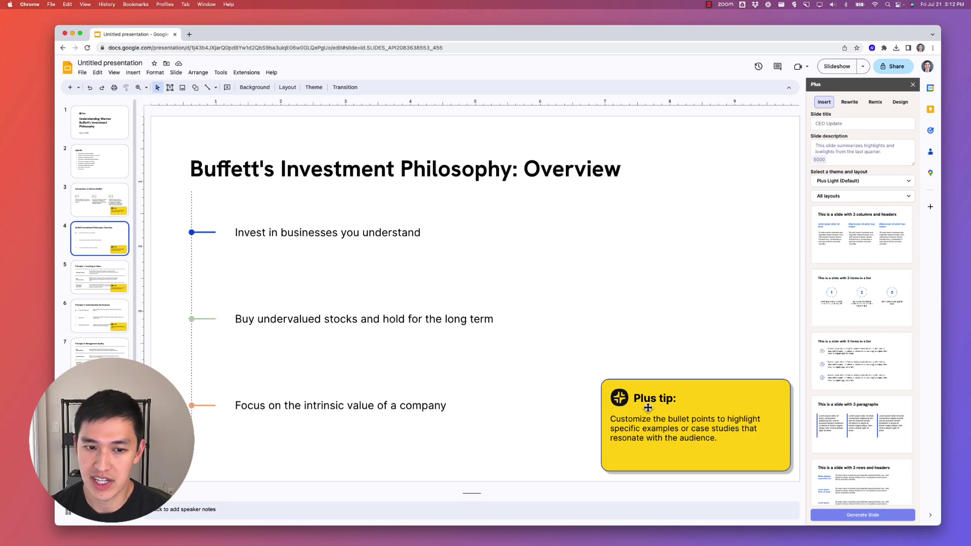
key("Down")
key("Down")
key("Down")
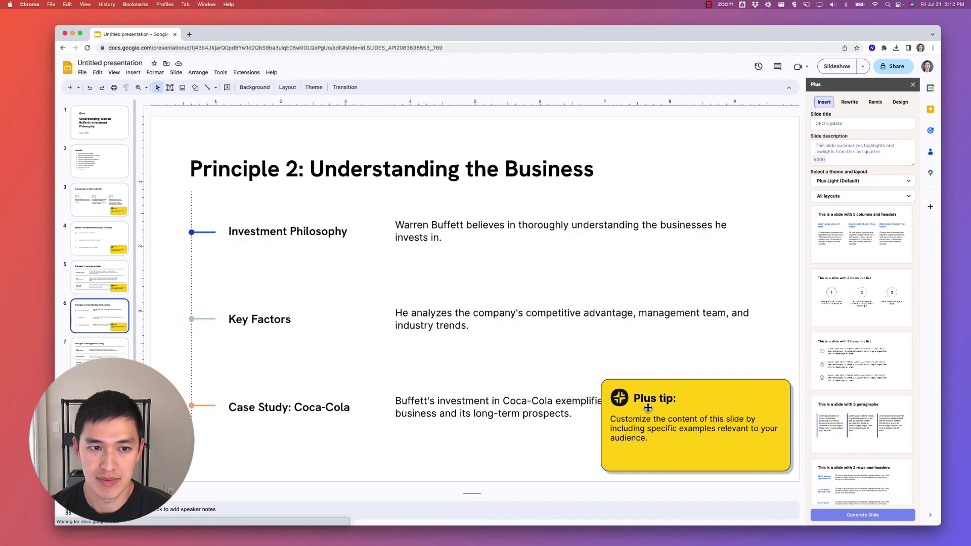
key("Down")
key("Down")
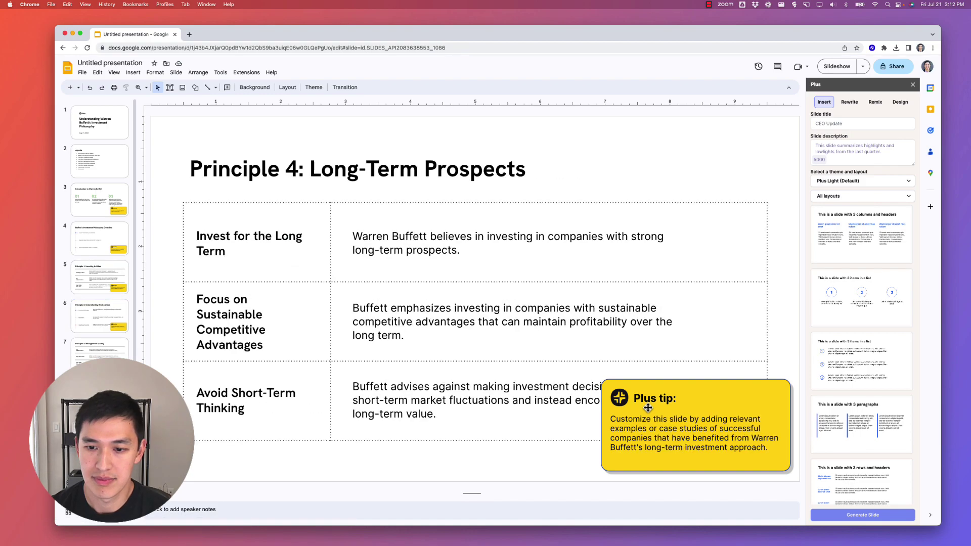
scroll(648, 407, "down", 3)
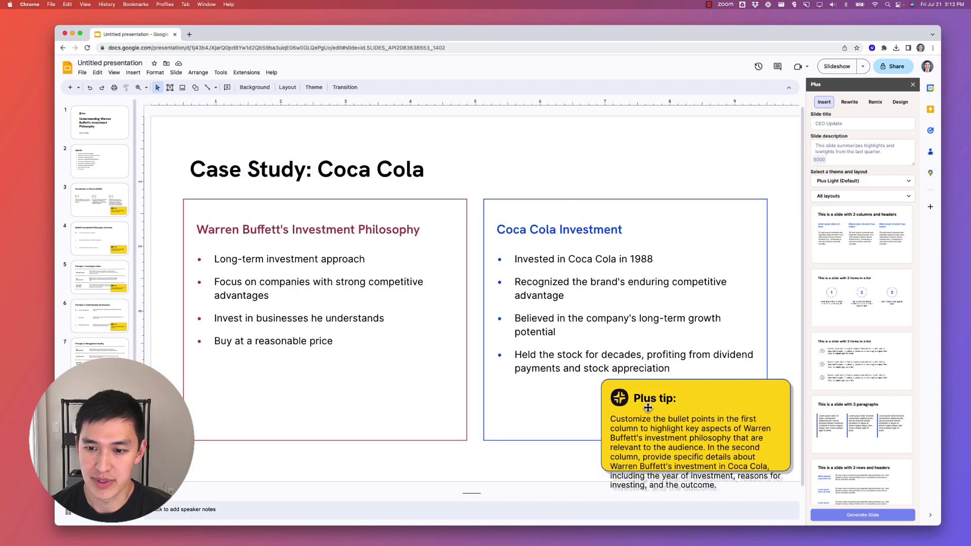
scroll(631, 344, "up", 3)
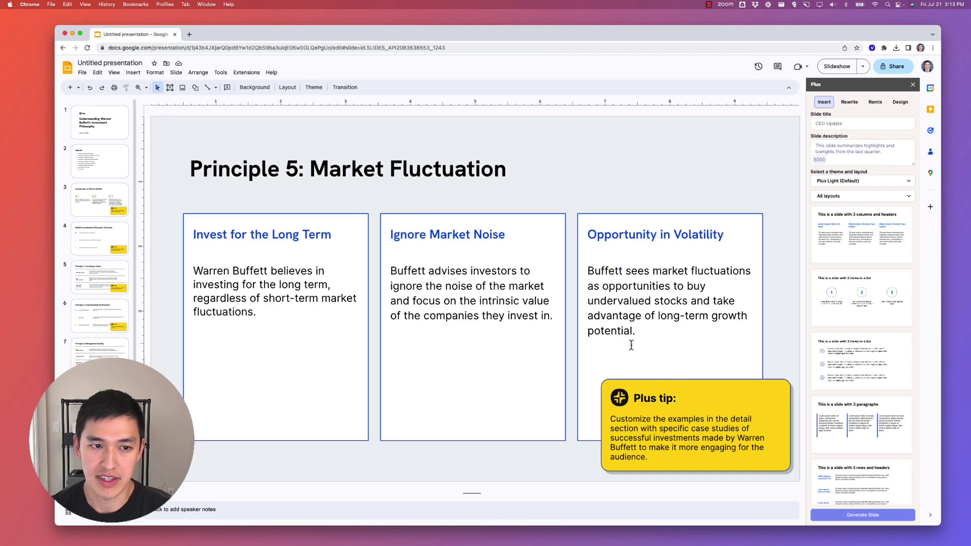
- Return to the Introduction to Warren Buffett slide, comparing it with the overview slide
left_click(96, 199)
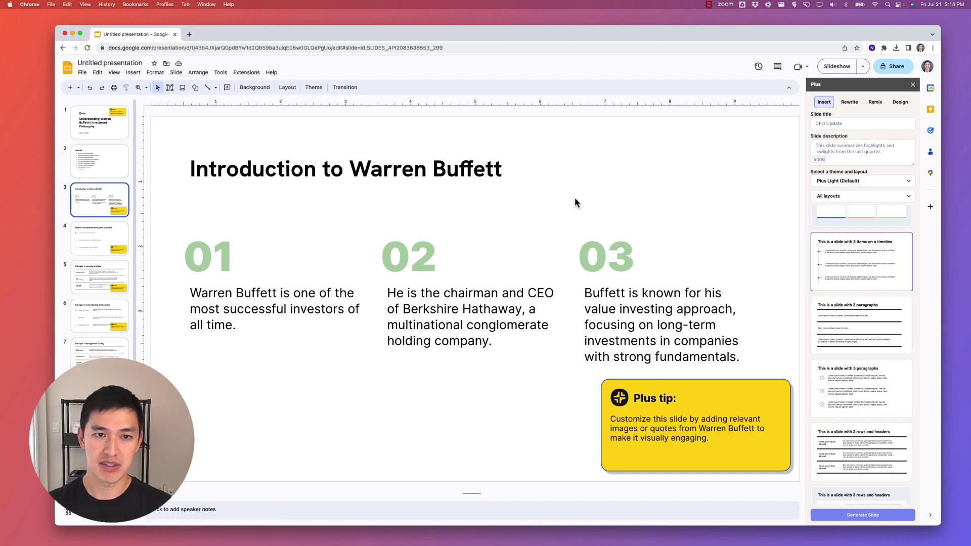
key("Down")
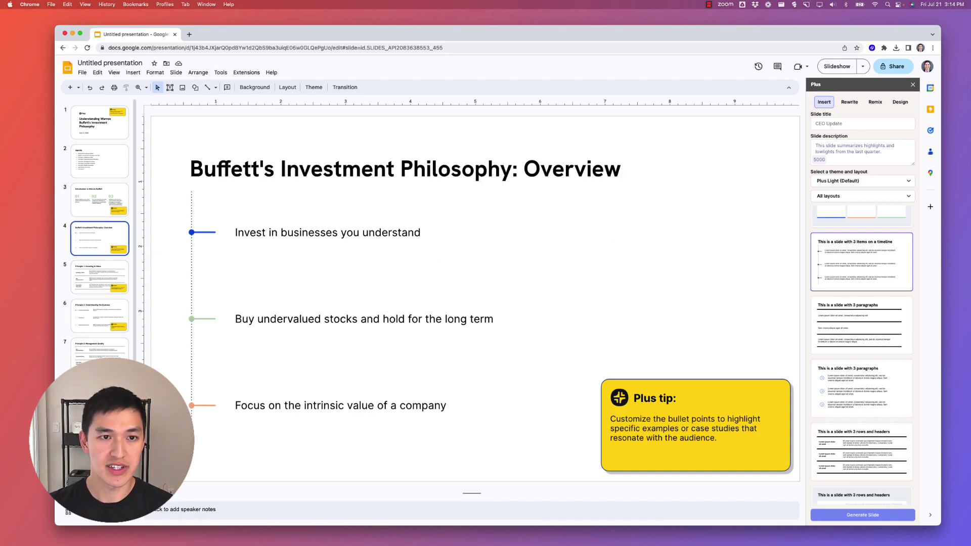
key("Up")
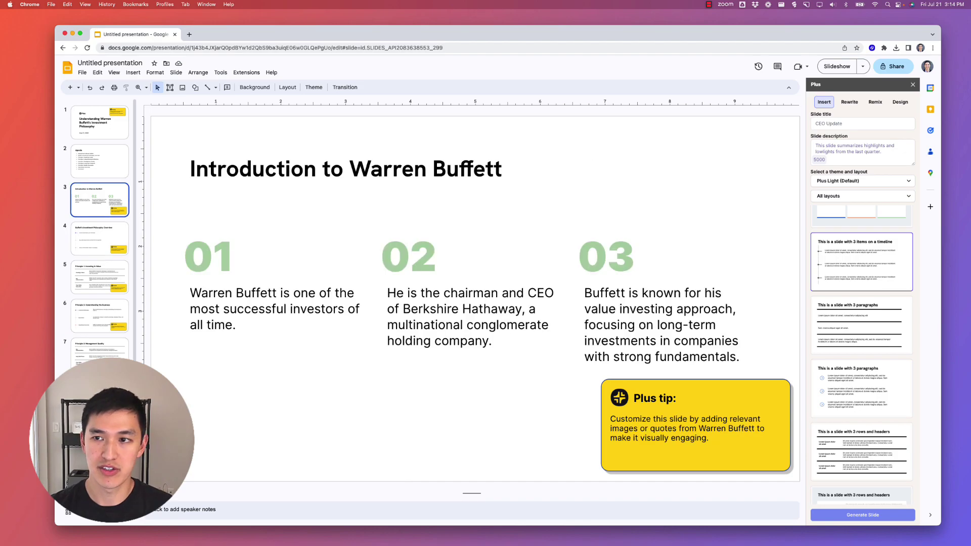
key("Down")
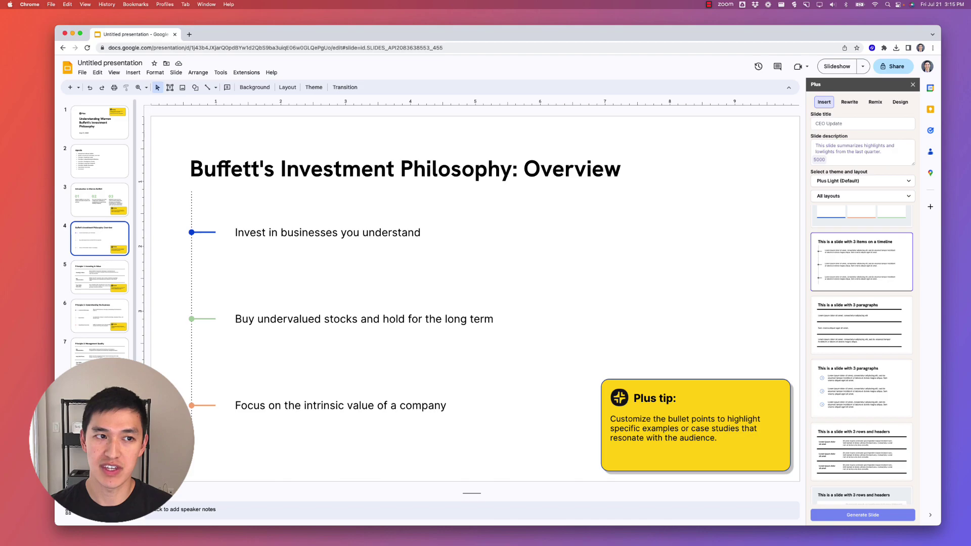
key("Up")
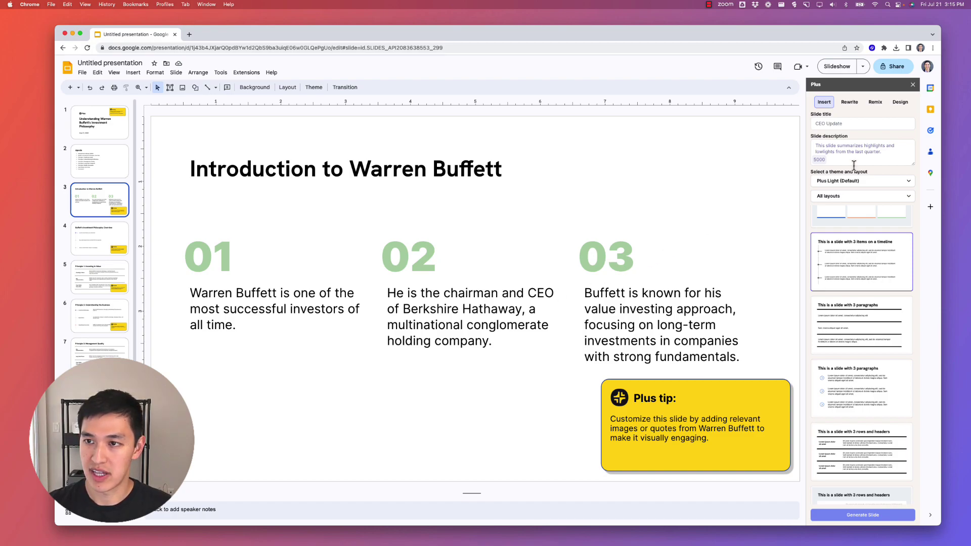
- Enter slide title 'Introduction to Berkshire Hathaway', described as Buffett's primary investment vehicle
left_click(855, 124)
type("Introduction to Berkshire Hatha")
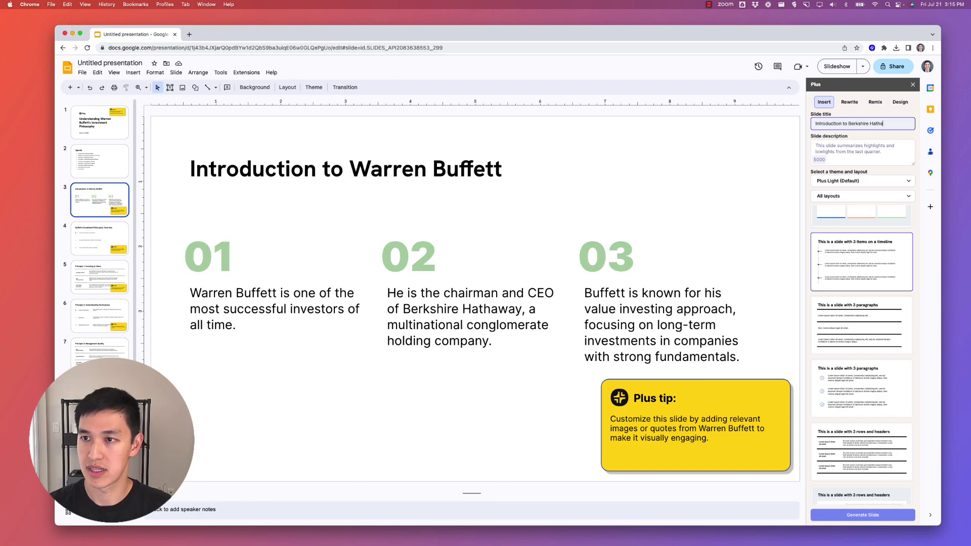
left_click(815, 146)
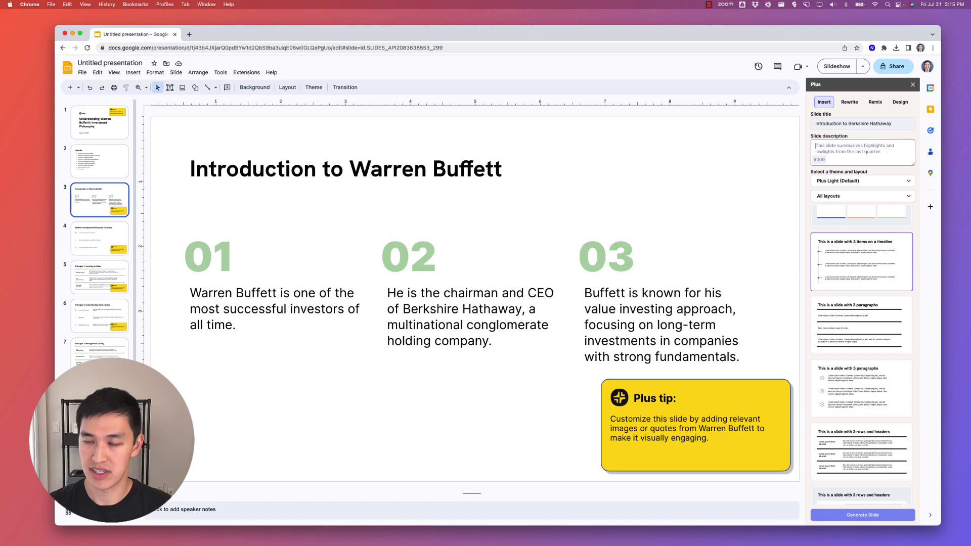
type("Introduce Berkshire Hathaway a")
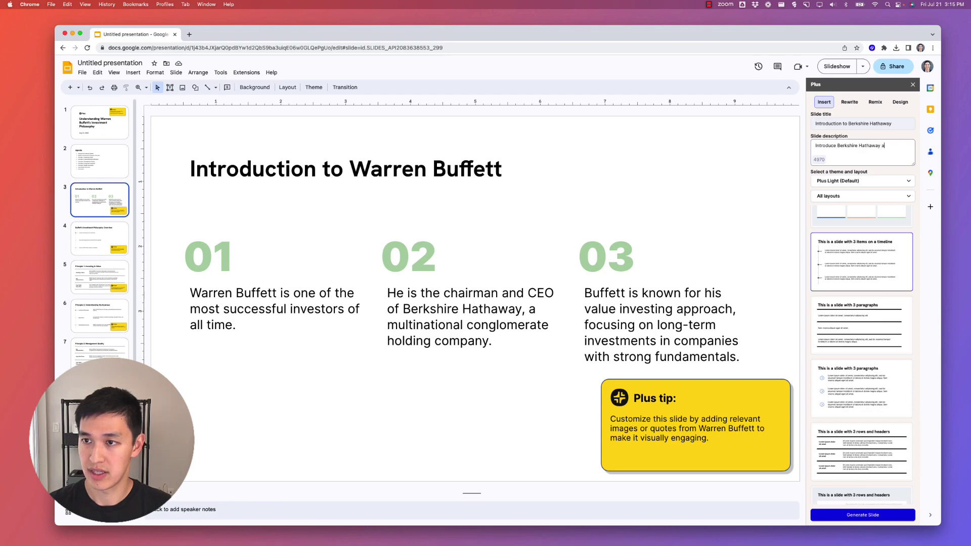
type("ren Buffett uses it as his")
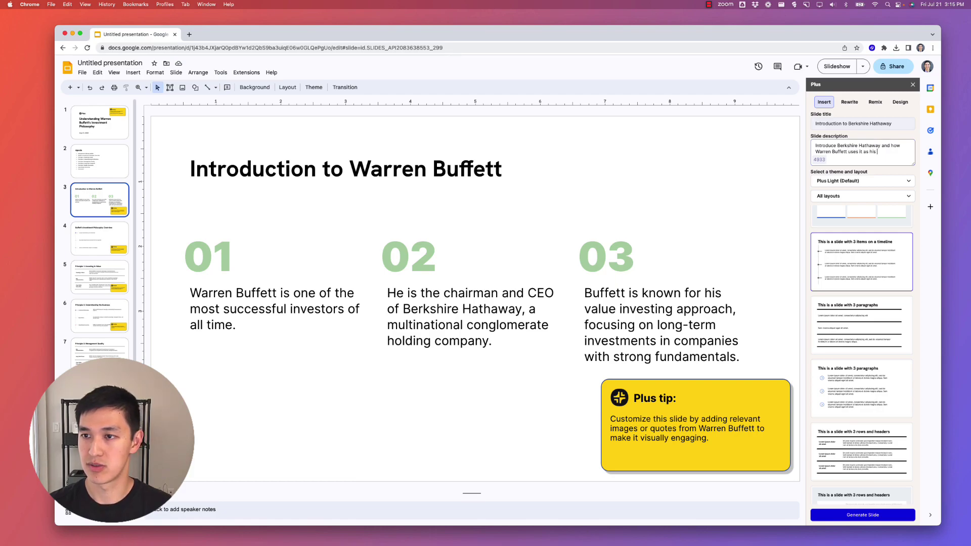
type("estment vehicle")
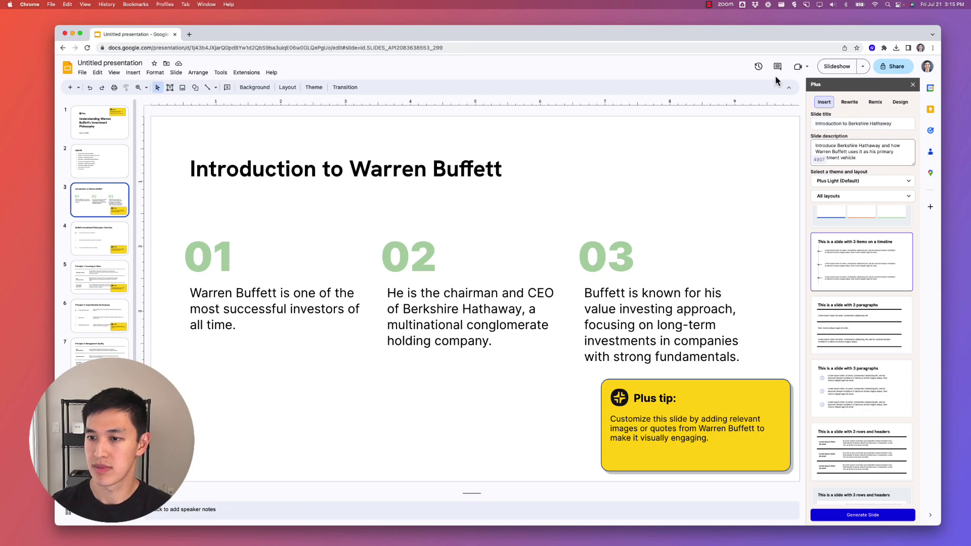
- Choose the second '3 rows and headers' layout and generate the slide
scroll(860, 253, "down", 3)
scroll(878, 323, "down", 8)
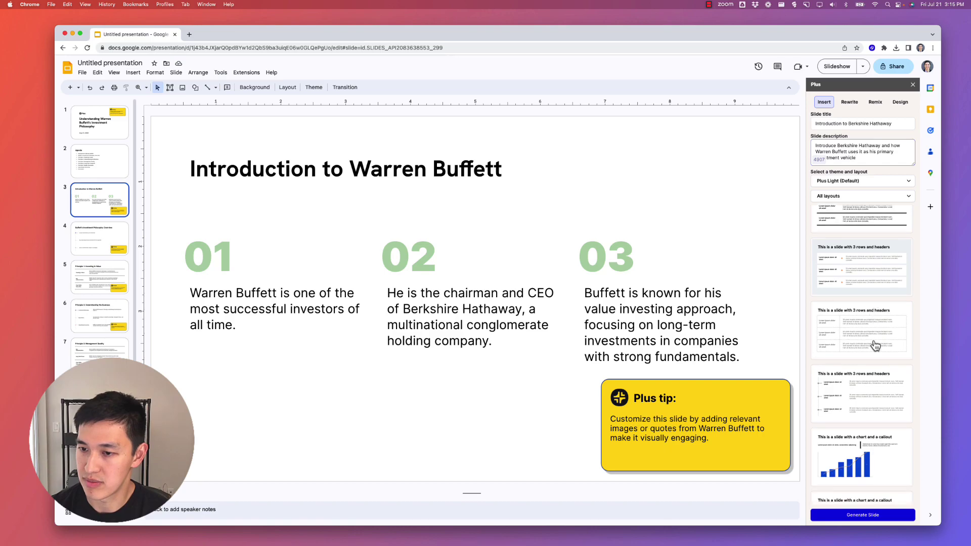
left_click(846, 339)
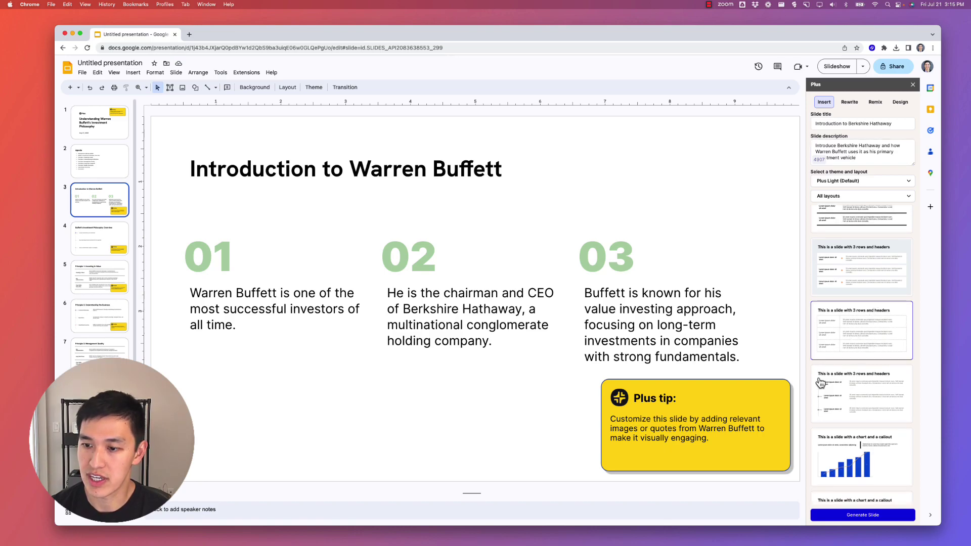
left_click(868, 521)
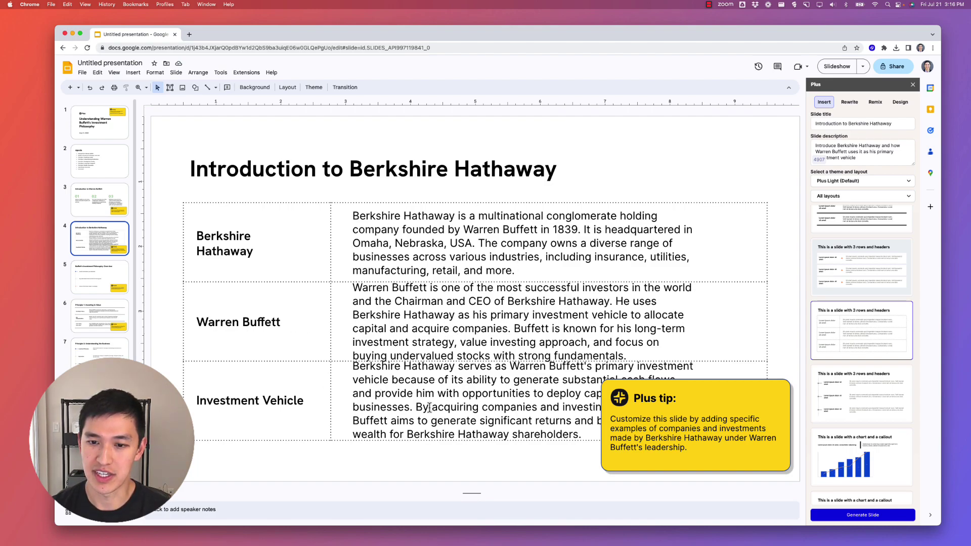
- Delete the Plus tip box from the new Berkshire Hathaway slide
left_click(782, 404)
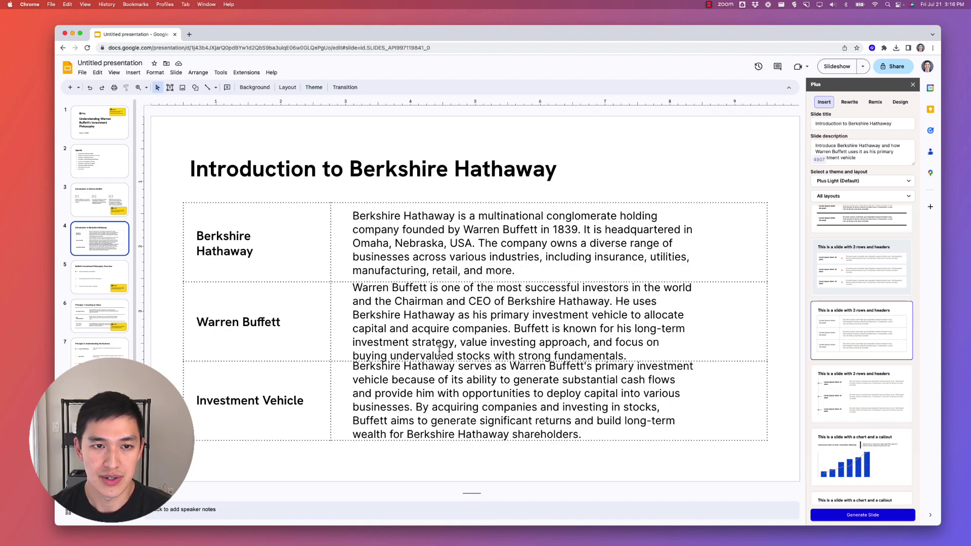
- Rewrite the current slide with Plus AI's Shorten preset, producing 'Intro to Berkshire Hathaway'
left_click(849, 101)
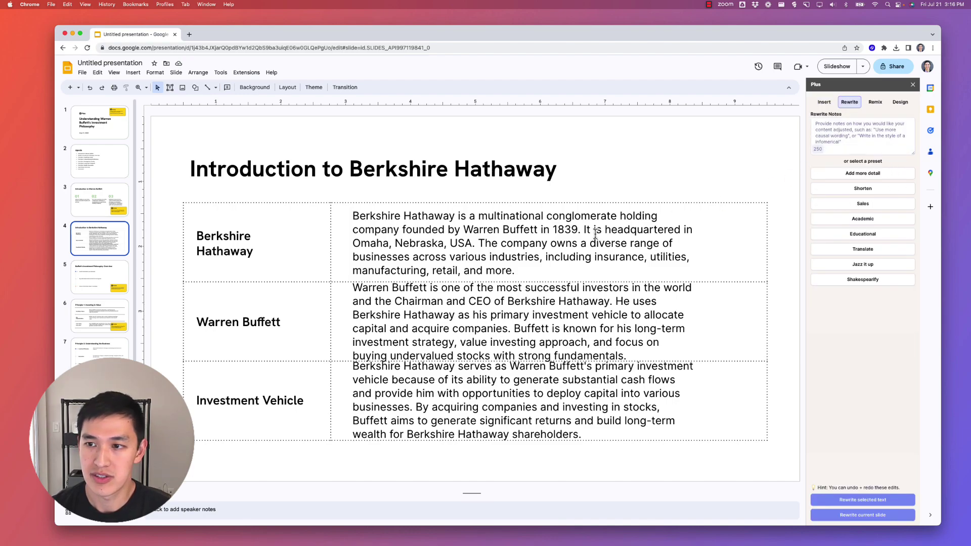
left_click(862, 192)
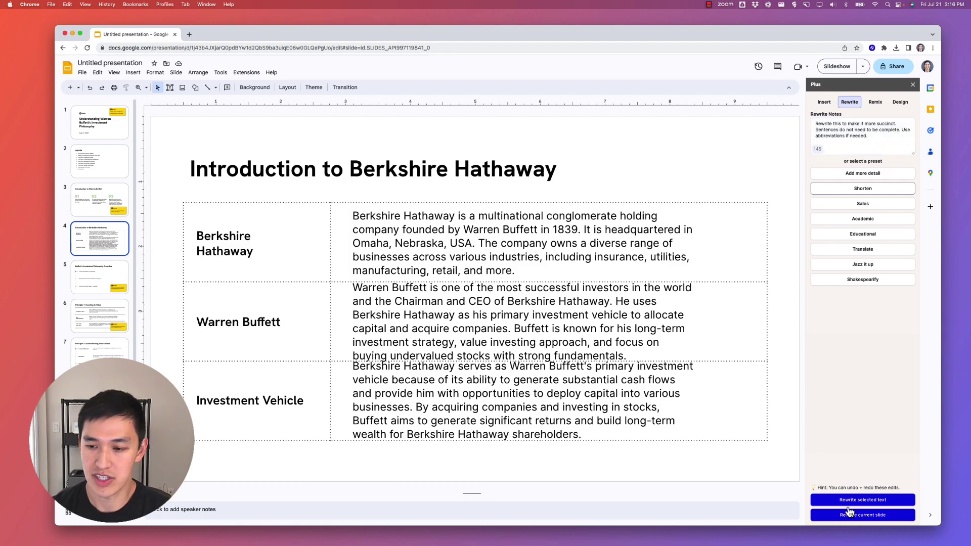
left_click(861, 521)
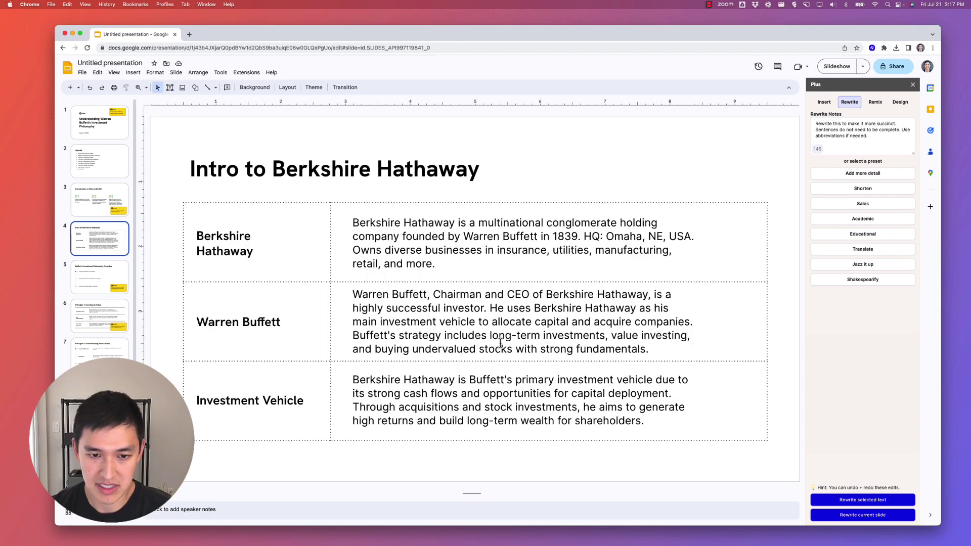
- Change the middle row's table label from 'Warren Buffett' to 'Warren Buffett and Charlie Munger'
left_click(295, 326)
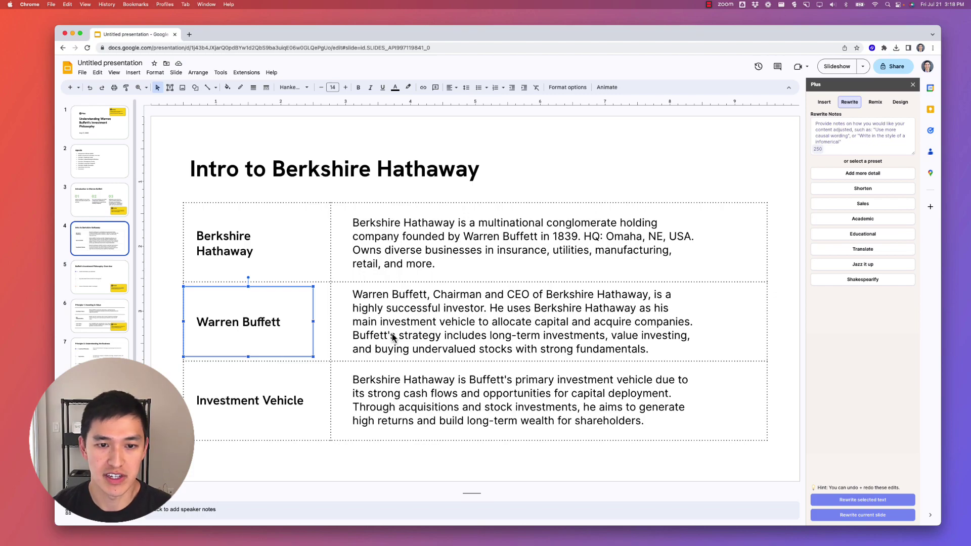
left_click(282, 322)
type("and Charlie Munger")
left_click(482, 324)
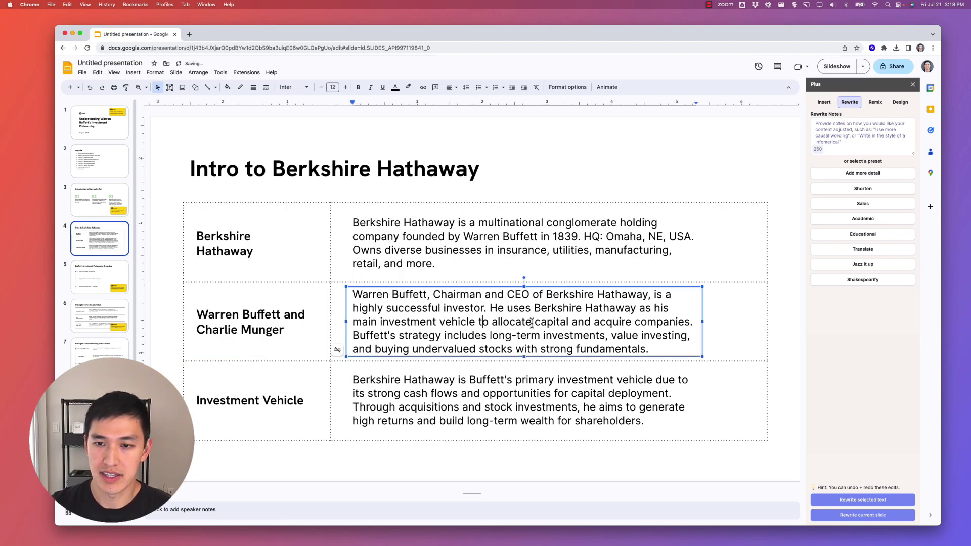
left_click(838, 137)
- Have Plus rewrite the description to cover Munger's relationship with Buffett, then delete its closing investment-vehicle sentence
type("Edit t")
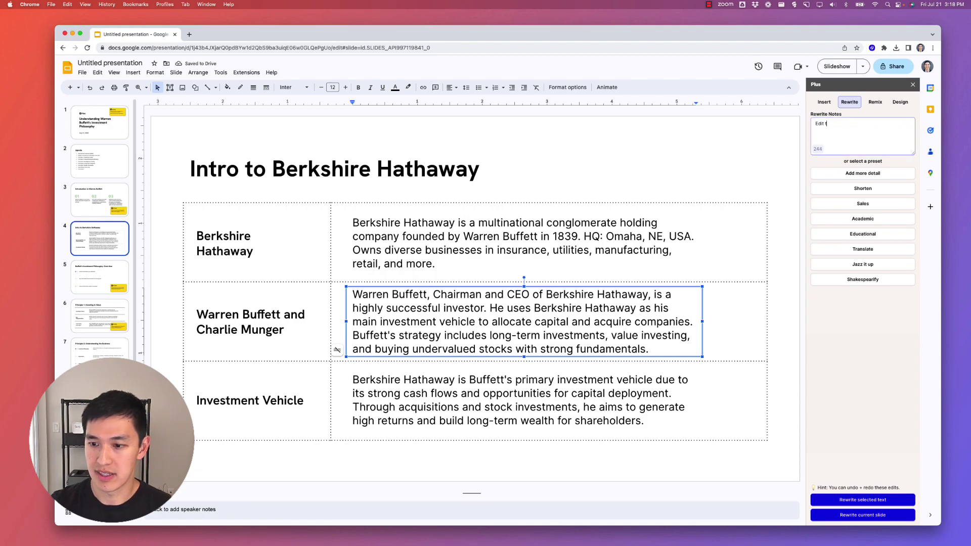
type("his section to include Ch")
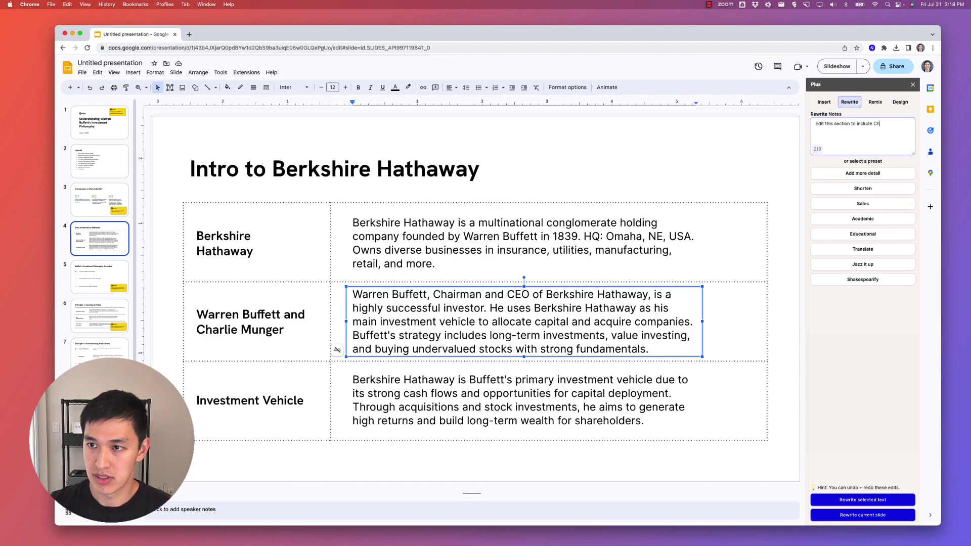
type("arlie Munger and his relationship with Warren")
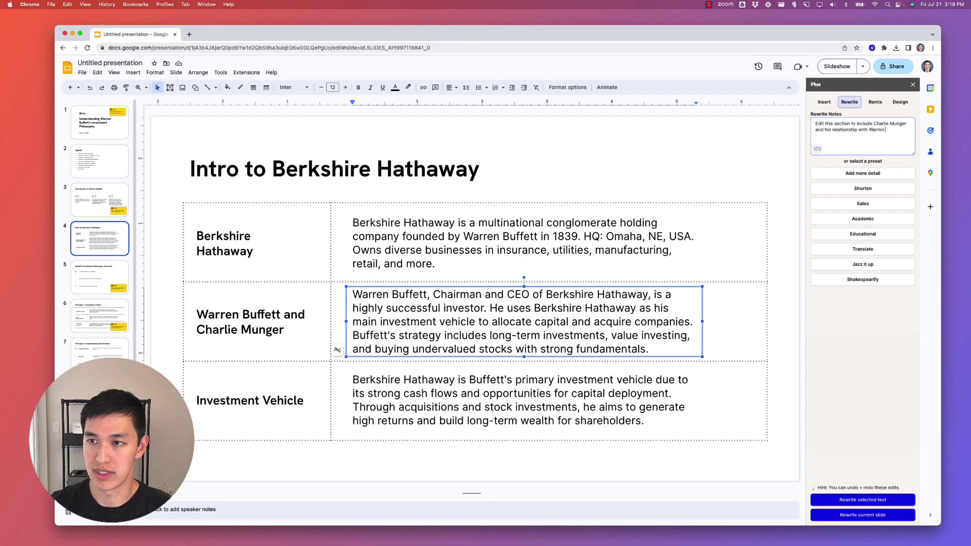
type("tt")
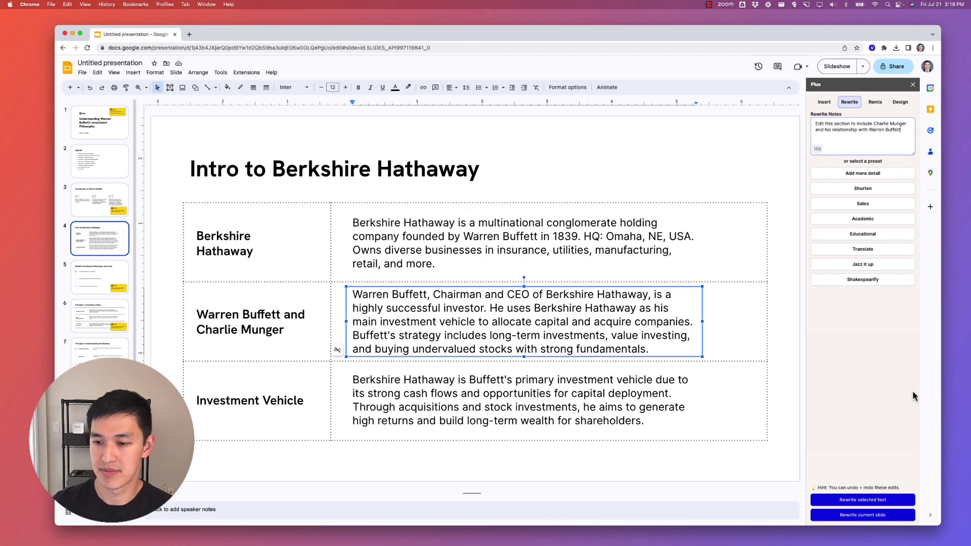
left_click(863, 504)
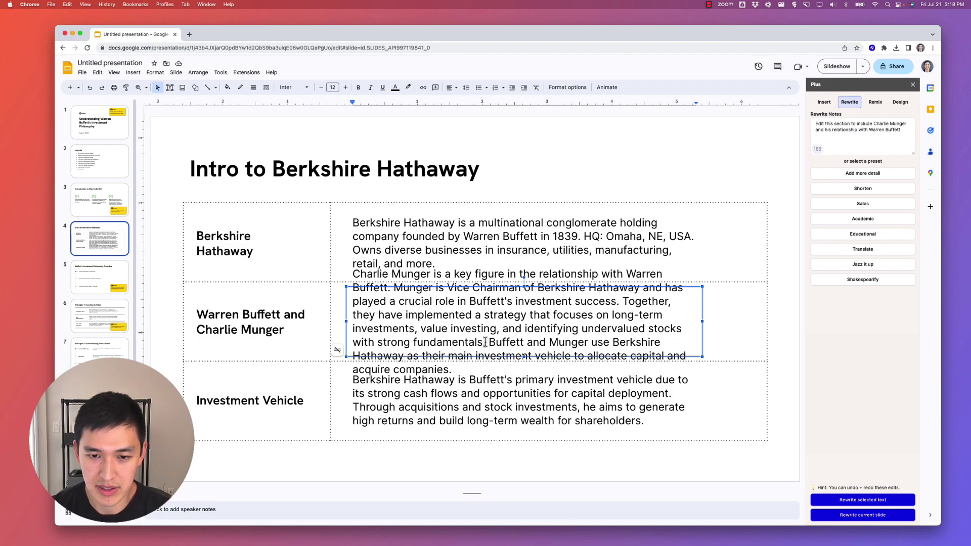
left_click_drag(488, 342, 652, 404)
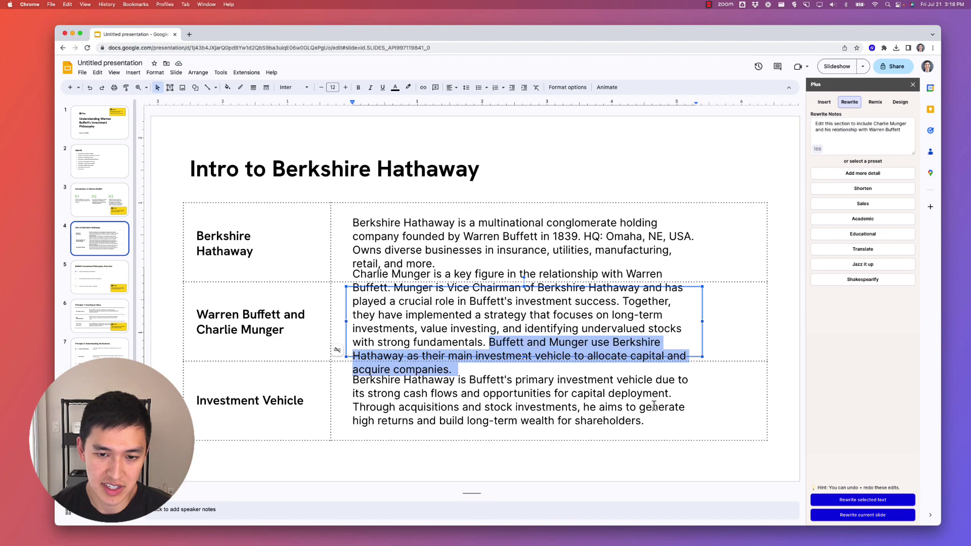
key("BackSpace")
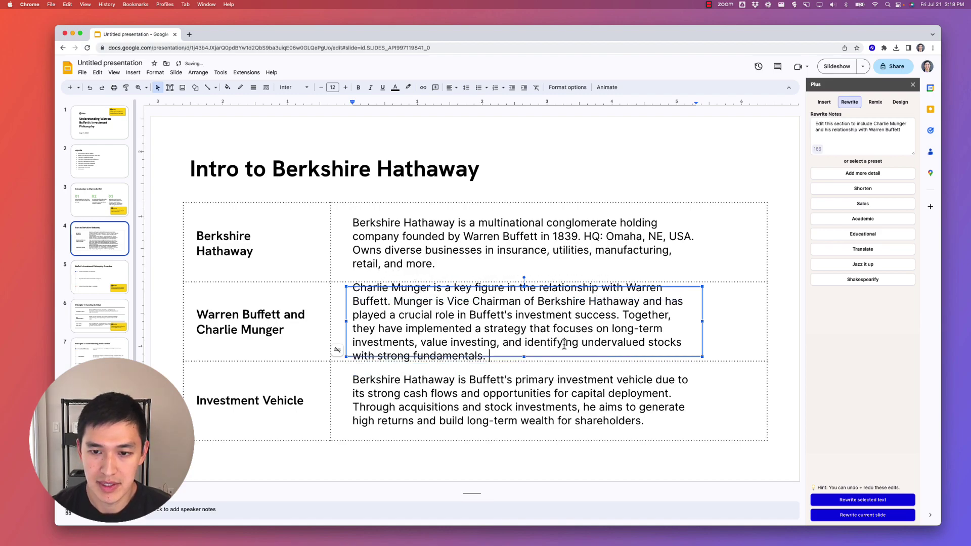
- Condense the Charlie Munger description using Plus Rewrite's Shorten preset
left_click(786, 324)
left_click(582, 322)
left_click(832, 191)
left_click(860, 500)
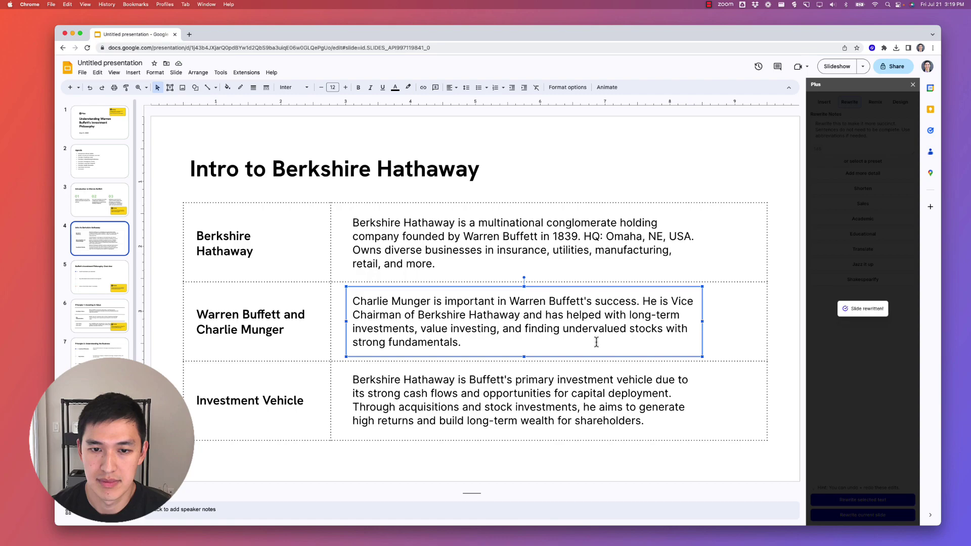
left_click(780, 337)
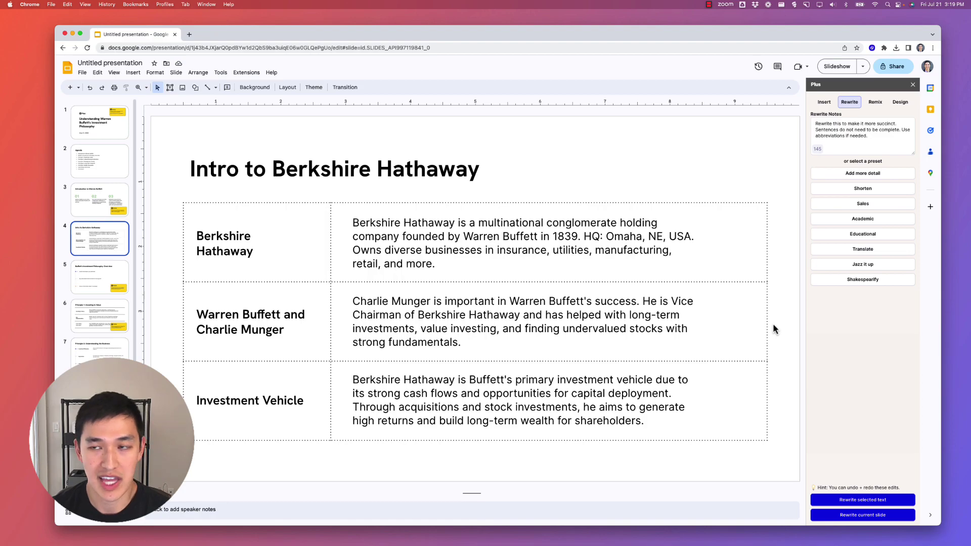
- In Plus AI's Remix options, browse the Pro / con, Images and Metrics layout categories
left_click(876, 103)
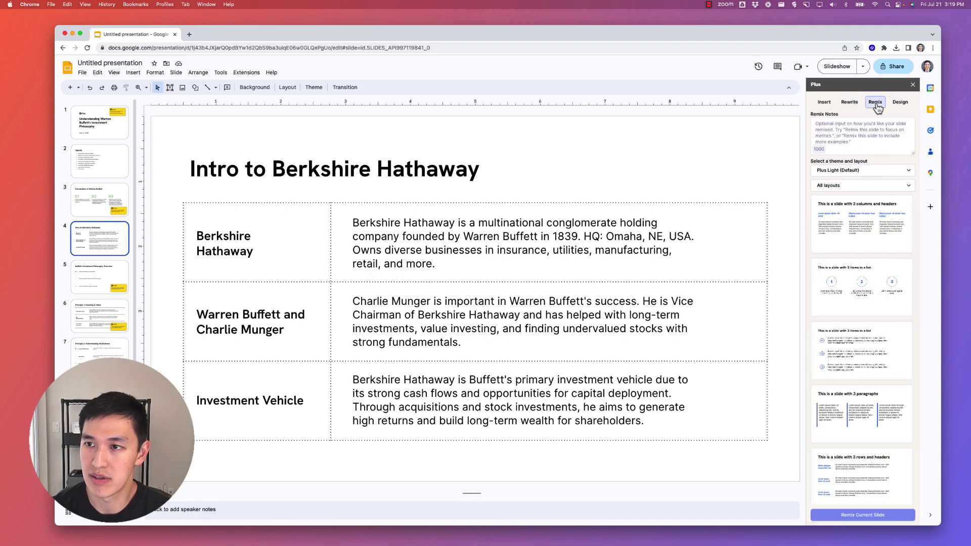
left_click(860, 186)
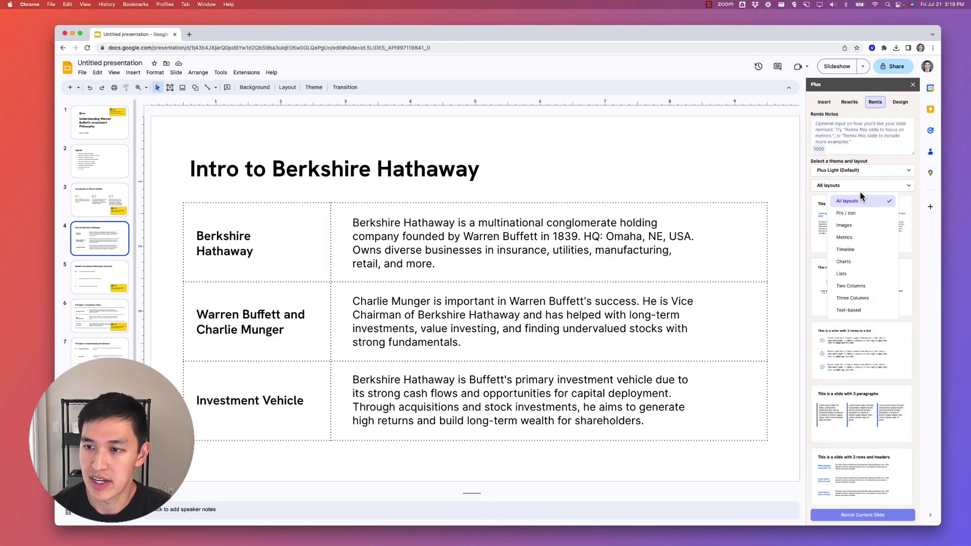
left_click(857, 218)
left_click(898, 192)
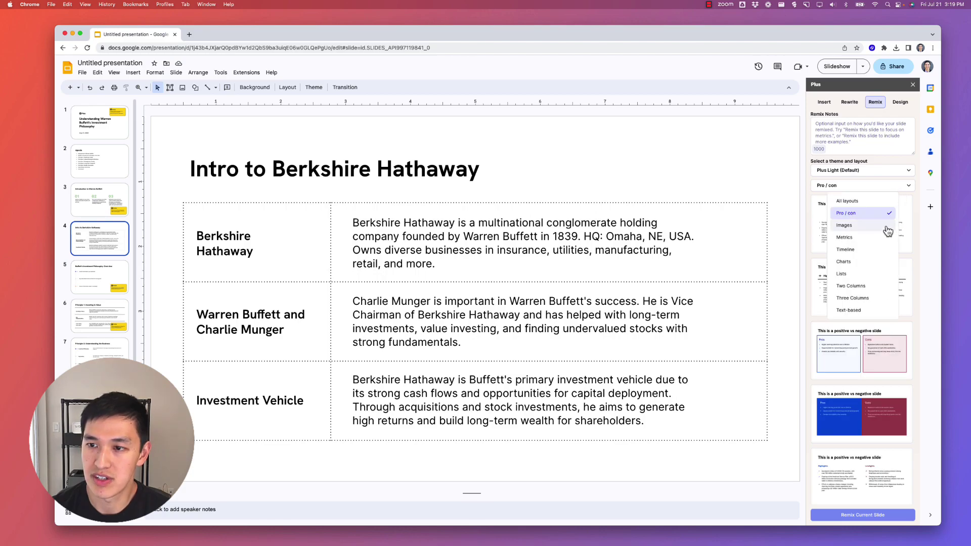
left_click(889, 229)
left_click(889, 190)
left_click(868, 238)
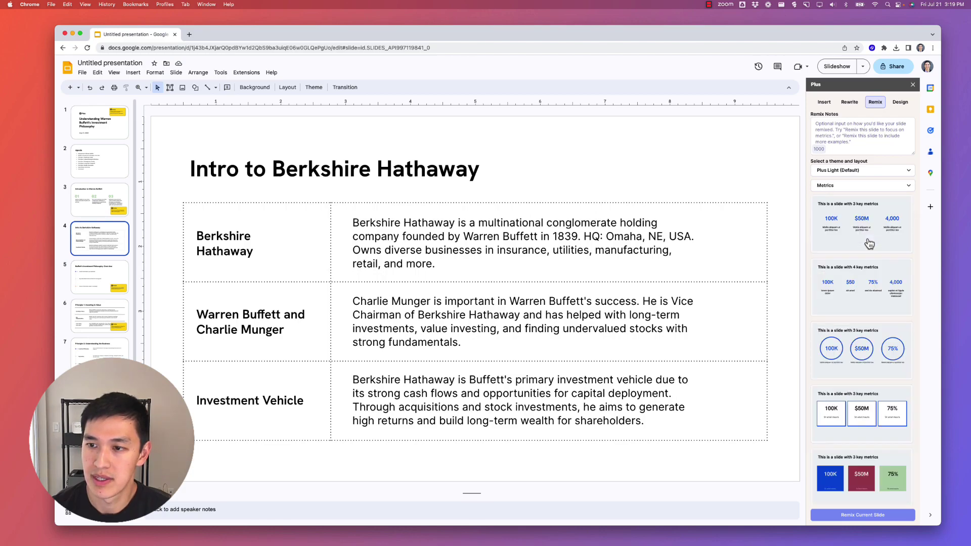
left_click(871, 188)
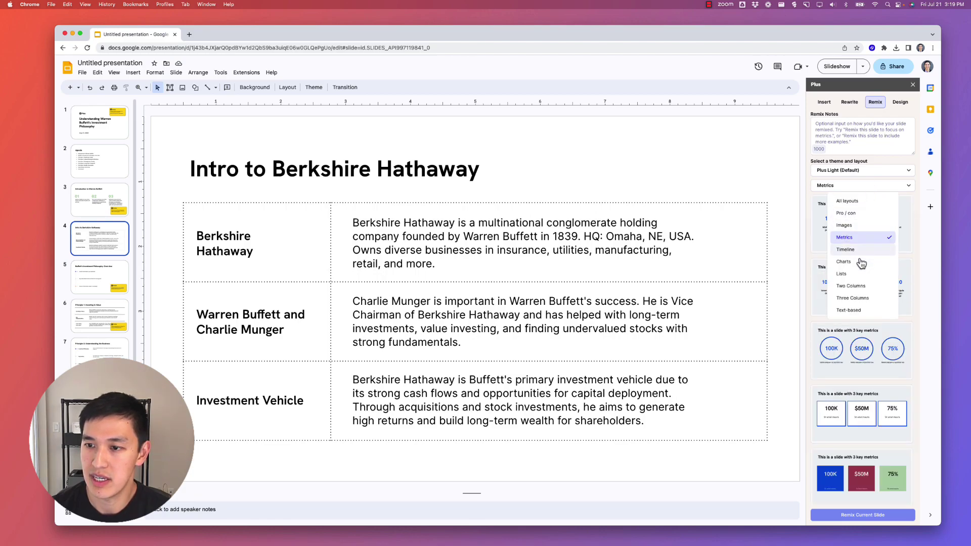
- Remix the current slide using the Three Columns '3 paragraphs' layout
left_click(855, 298)
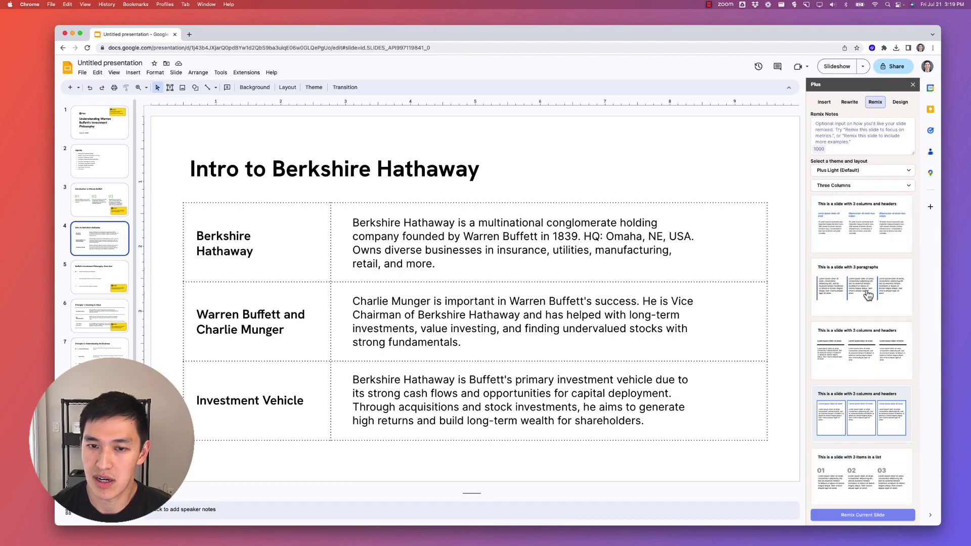
scroll(875, 283, "down", 3)
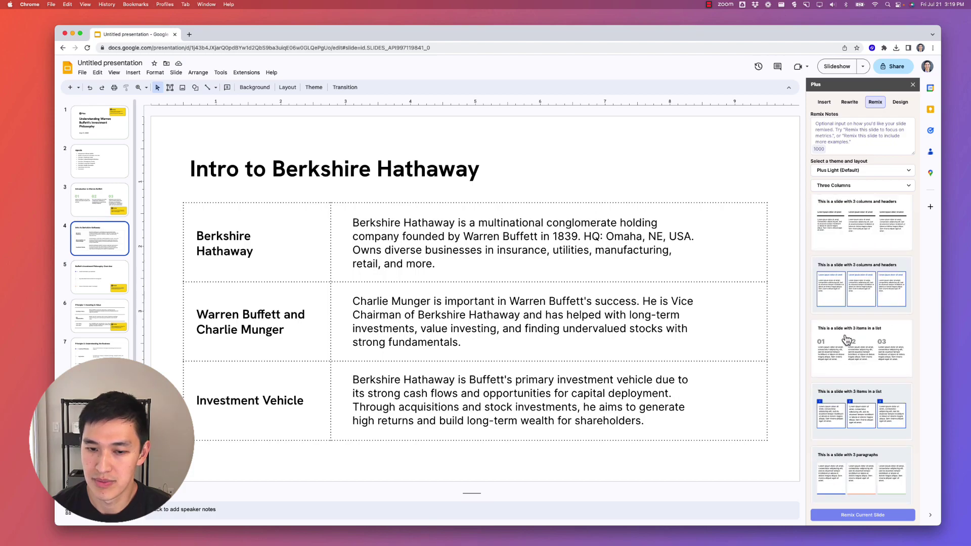
left_click(858, 481)
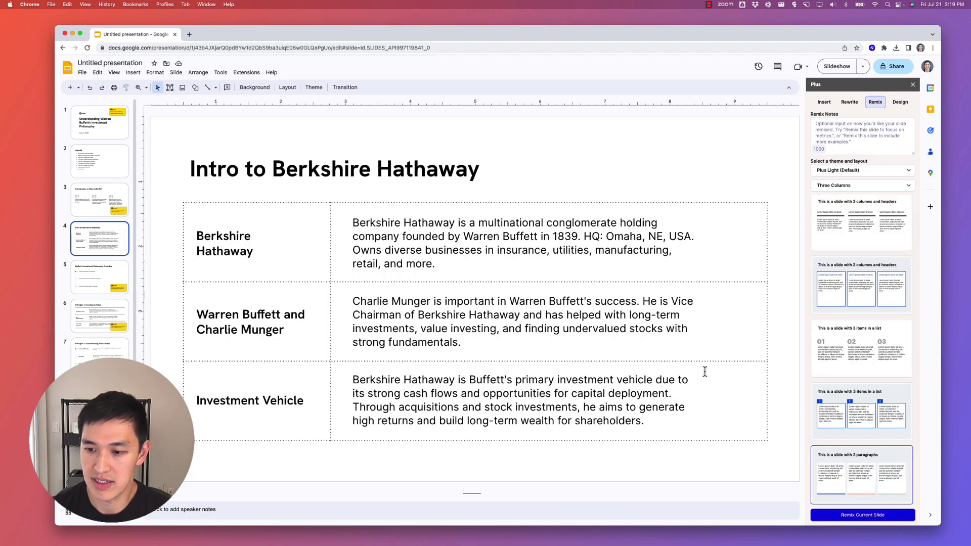
left_click(862, 516)
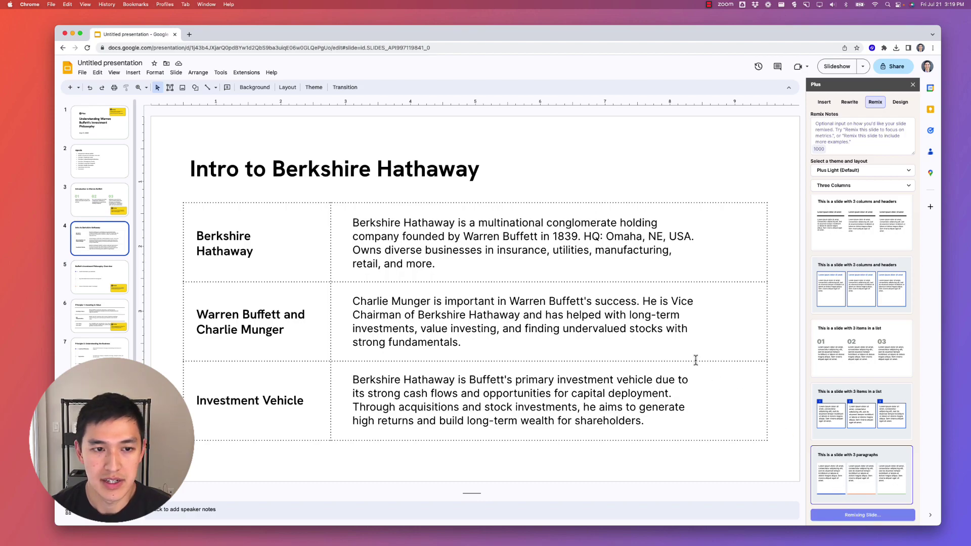